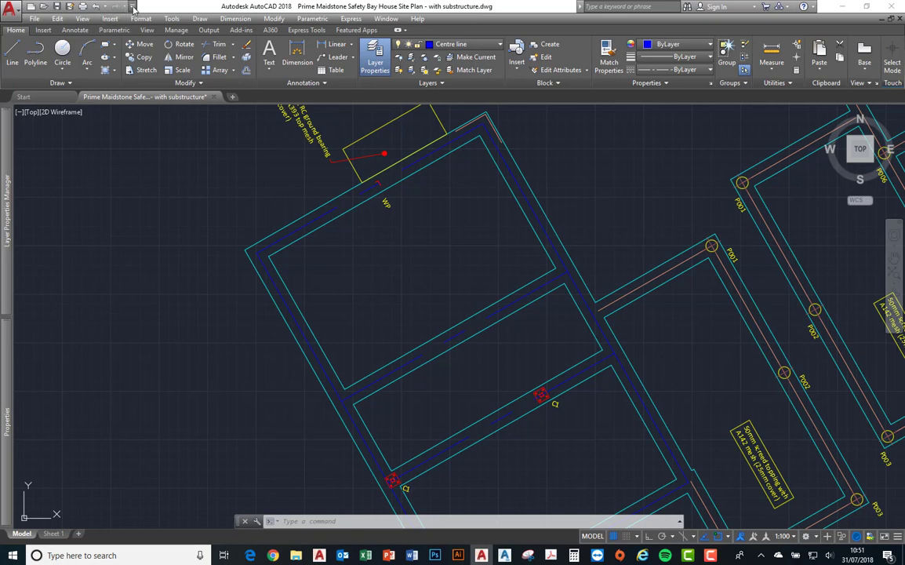
# - Hide the menu bar and show it again
pyautogui.click(133, 7)
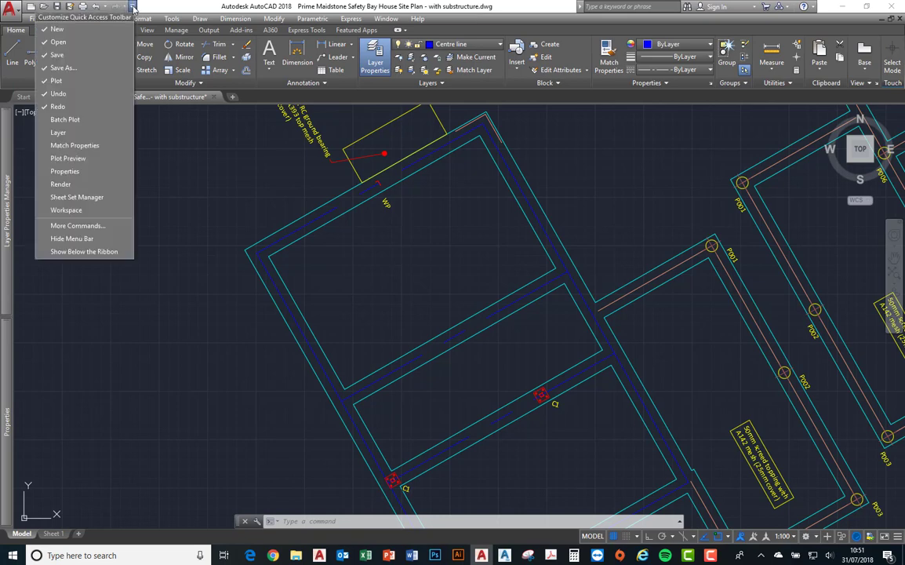
pyautogui.click(87, 239)
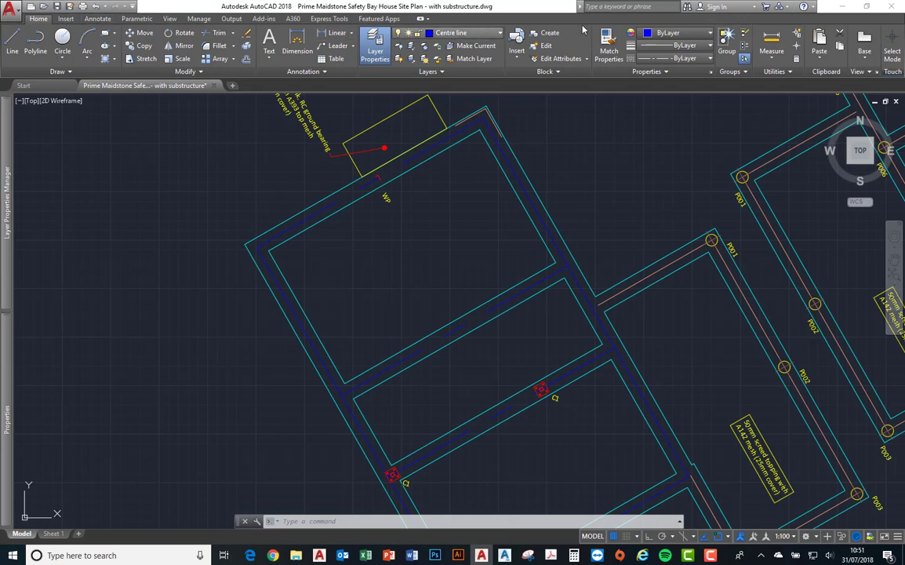
pyautogui.click(133, 6)
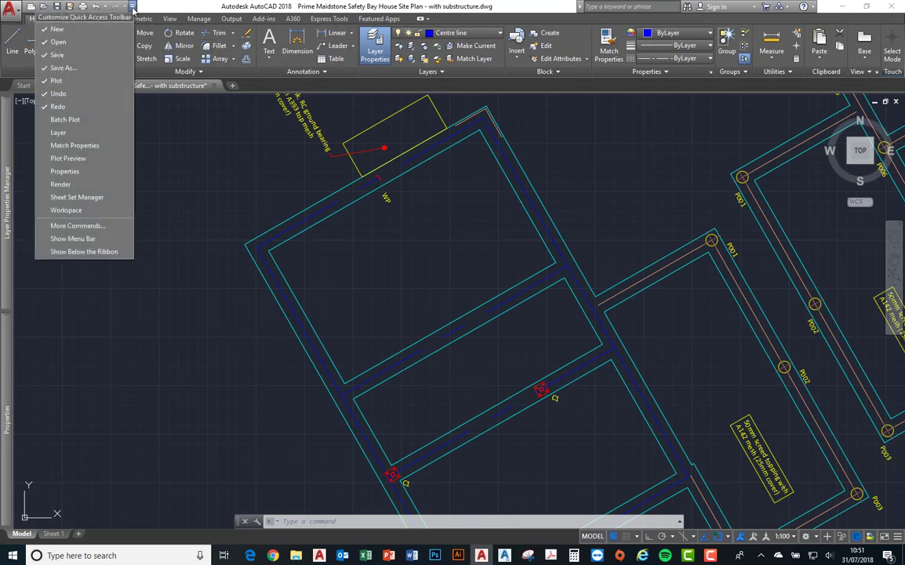
pyautogui.click(72, 239)
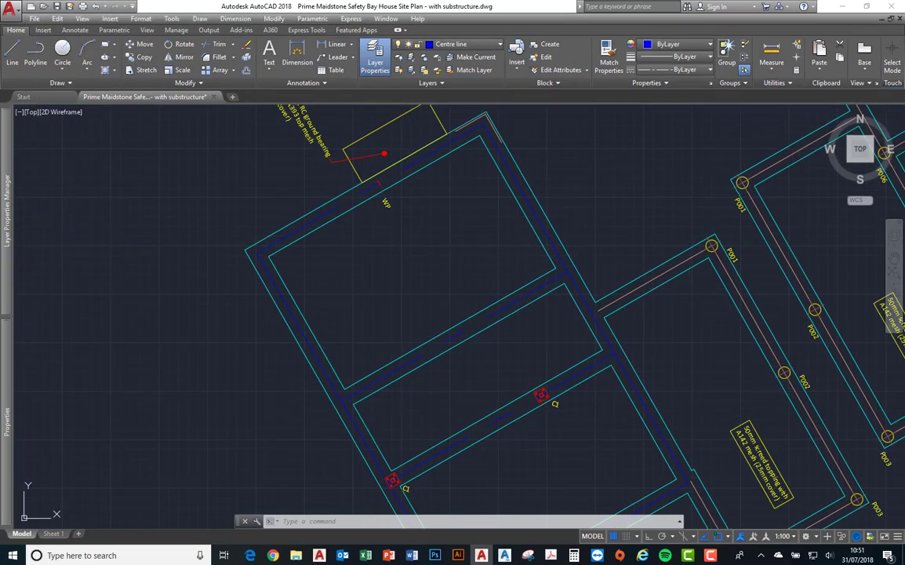
# - Set the drawing's point style to the plain X symbol
pyautogui.click(141, 19)
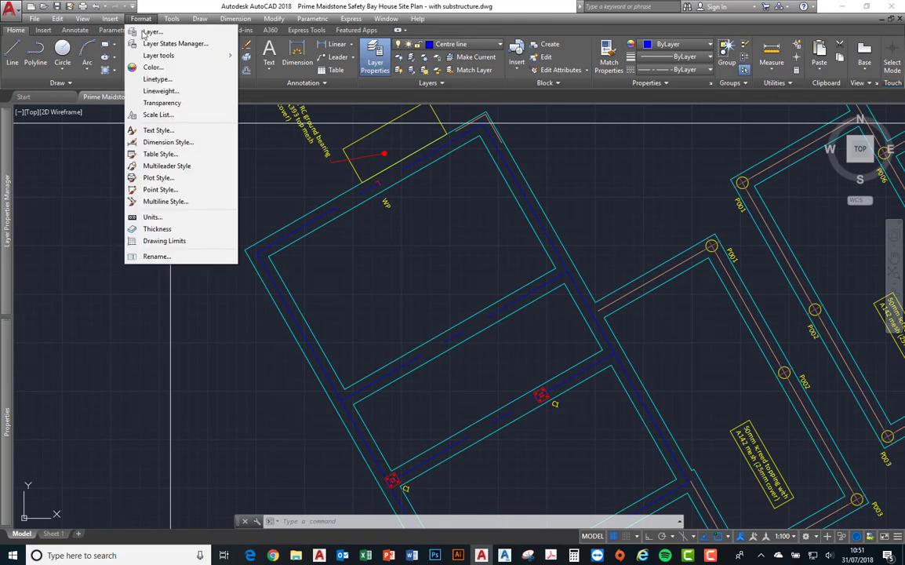
pyautogui.click(159, 190)
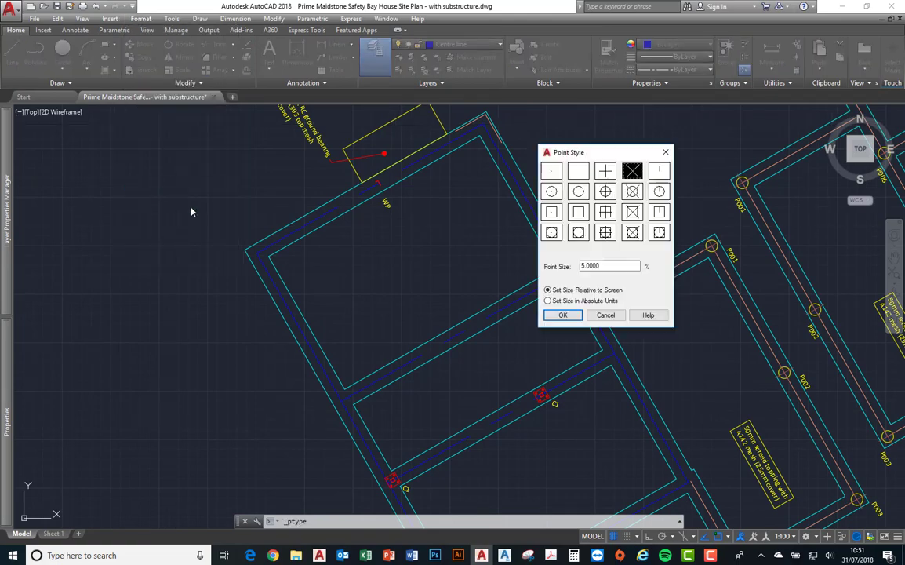
pyautogui.moveTo(590, 149)
pyautogui.mouseDown()
pyautogui.moveTo(554, 161)
pyautogui.moveTo(198, 185)
pyautogui.moveTo(144, 165)
pyautogui.mouseUp()
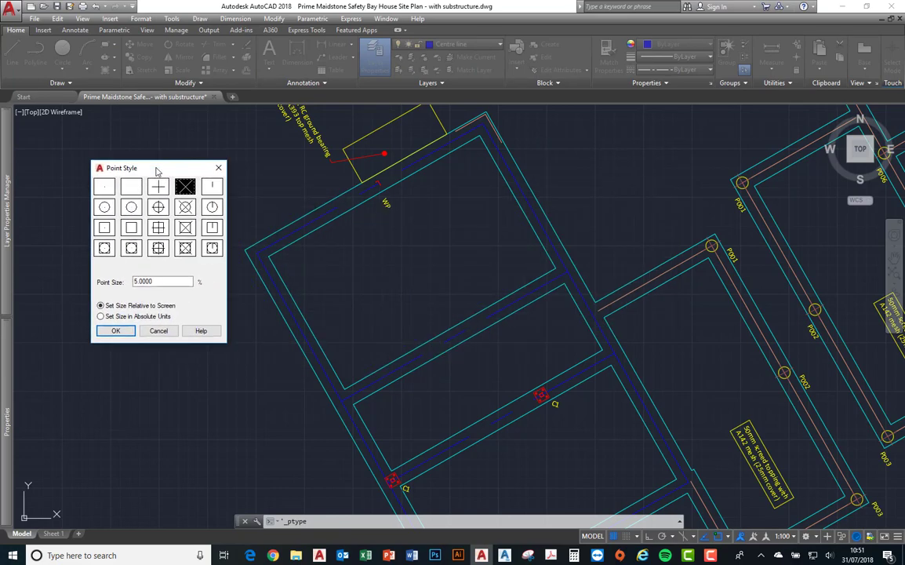
pyautogui.click(104, 186)
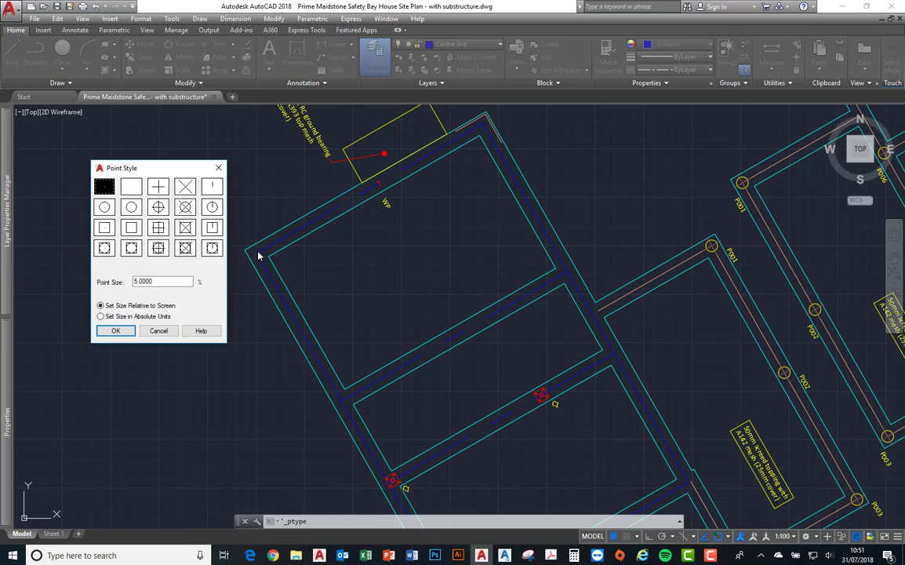
pyautogui.click(186, 186)
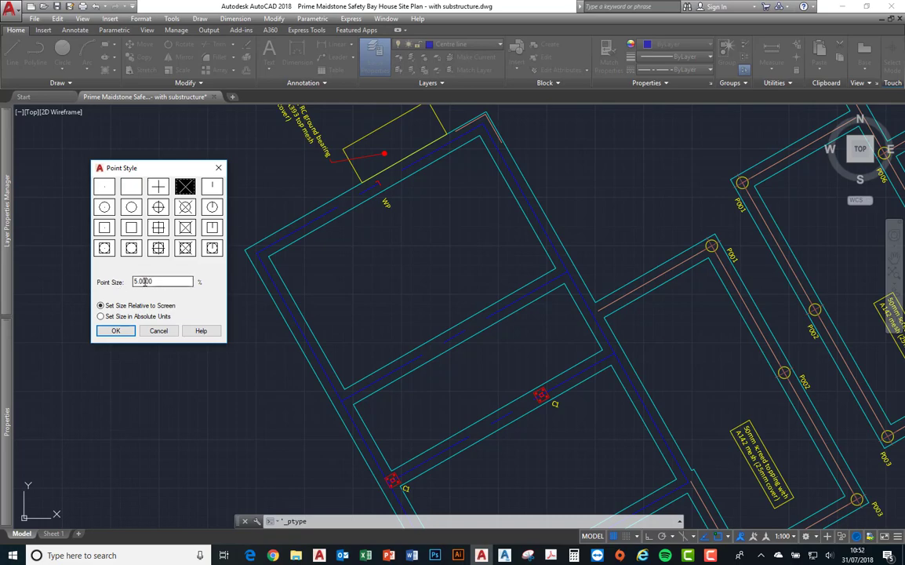
pyautogui.click(116, 331)
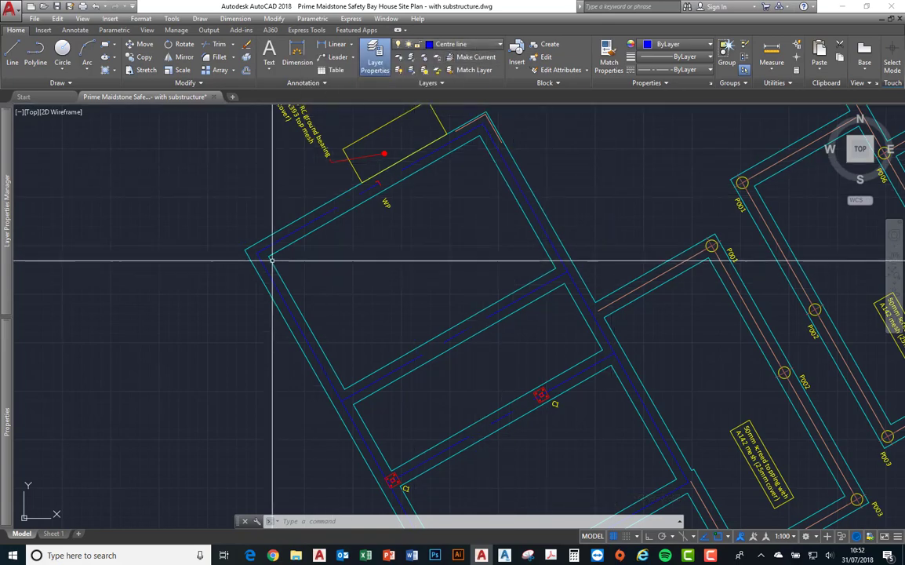
# - Make the layer named point the current layer
pyautogui.click(482, 45)
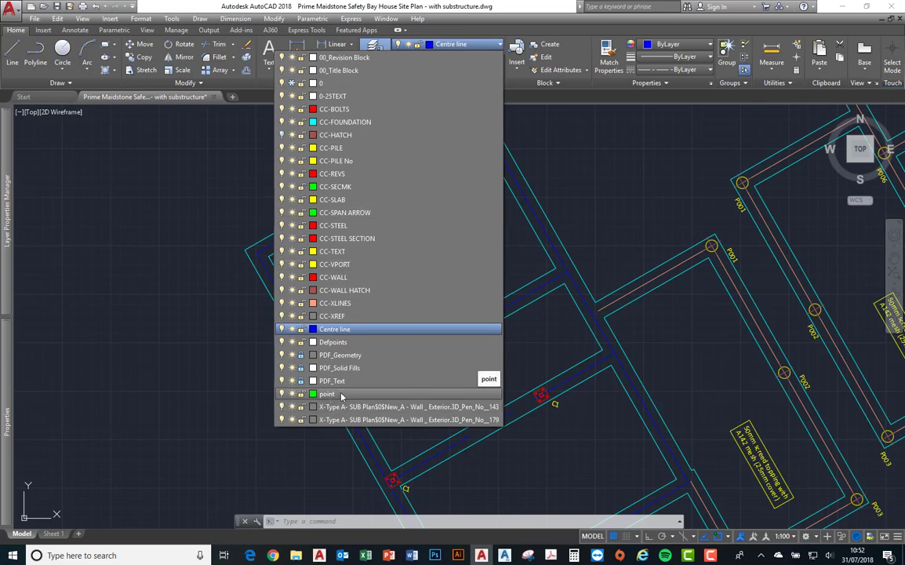
pyautogui.click(203, 359)
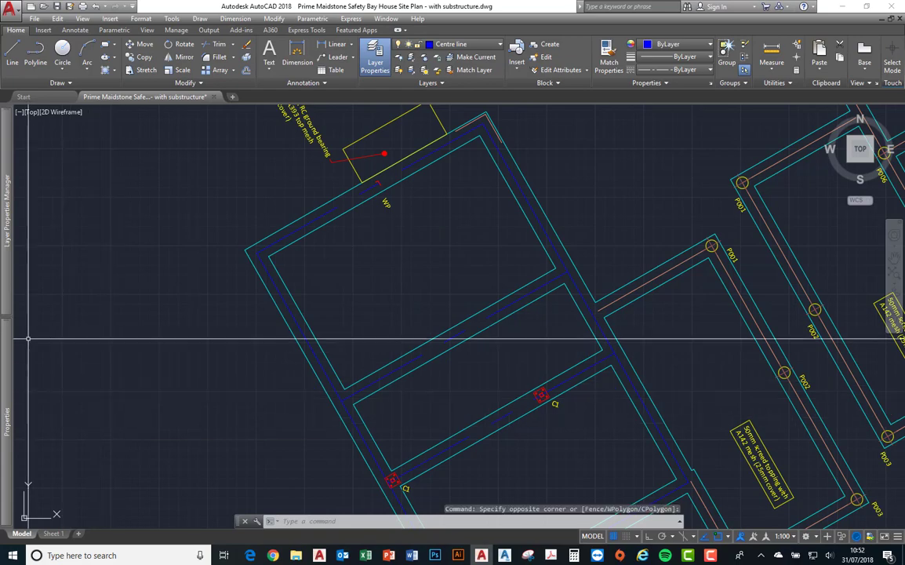
pyautogui.moveTo(6, 280)
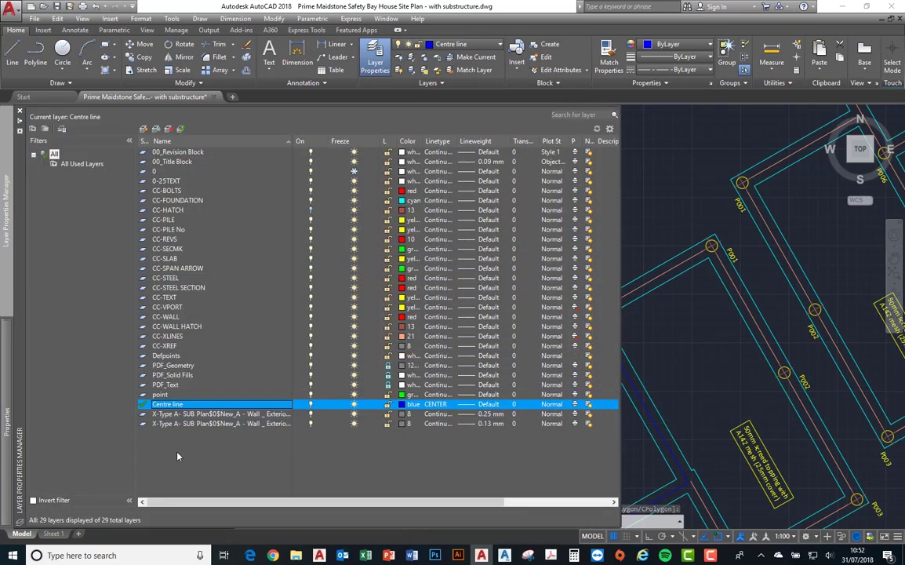
pyautogui.rightClick(180, 405)
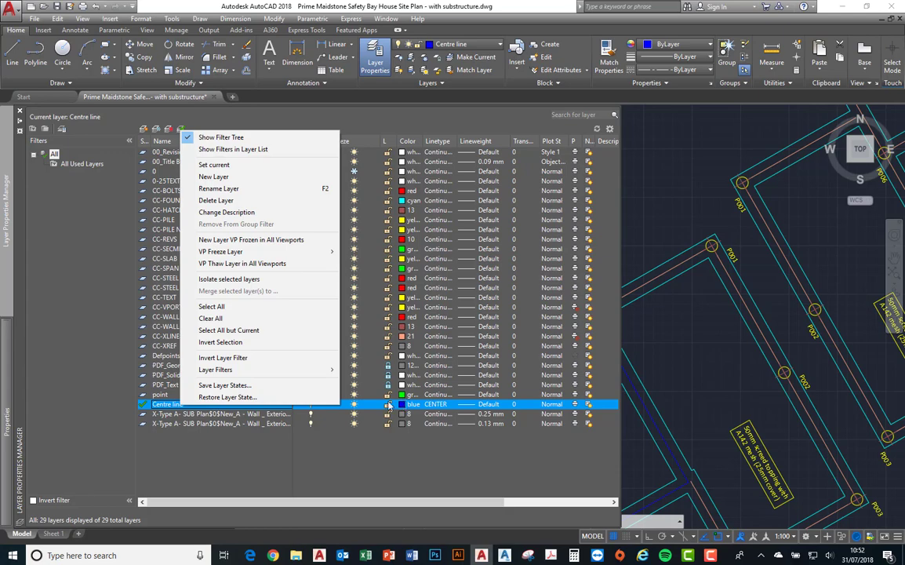
pyautogui.click(165, 395)
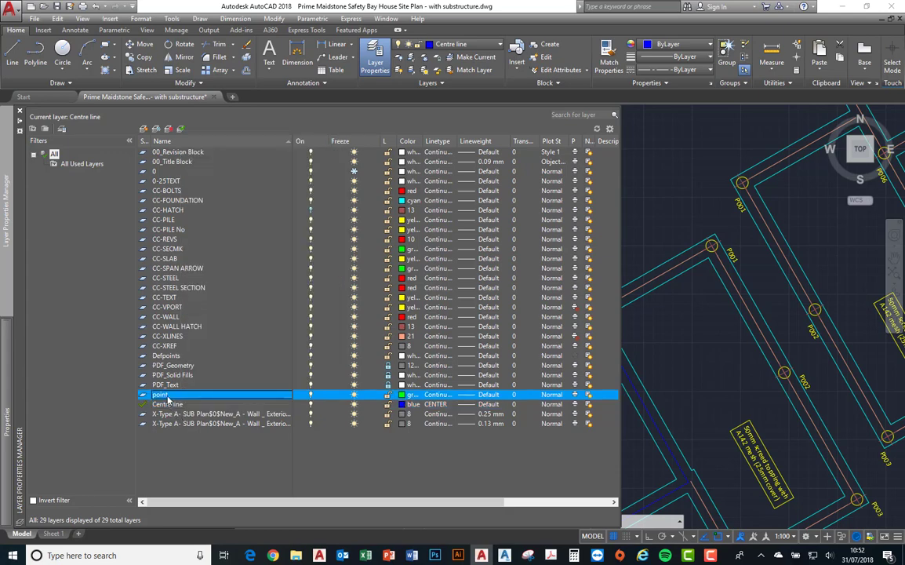
pyautogui.rightClick(183, 400)
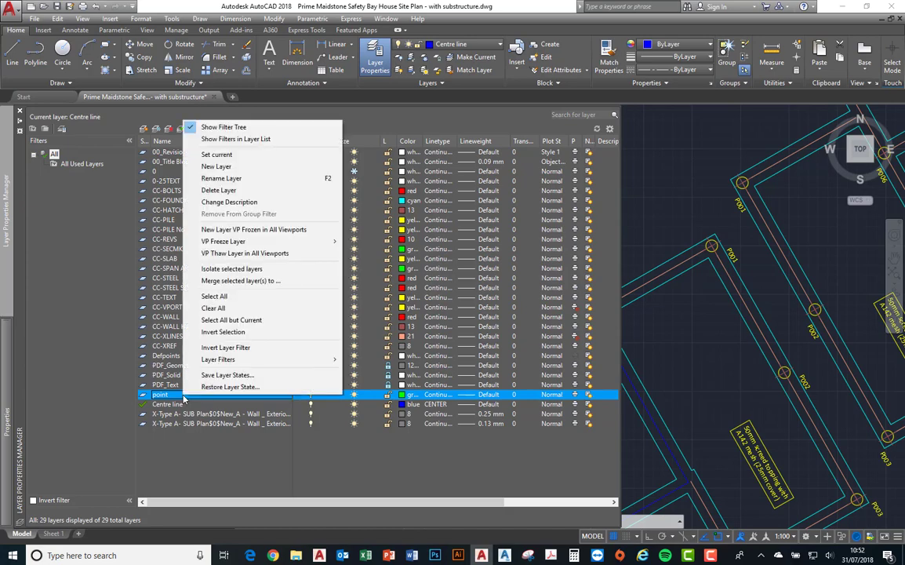
pyautogui.click(217, 156)
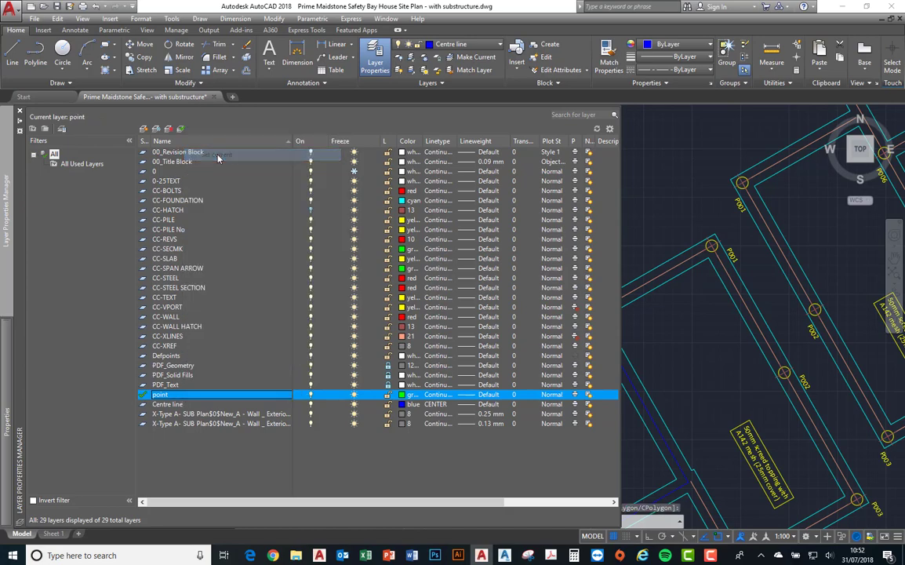
pyautogui.click(160, 396)
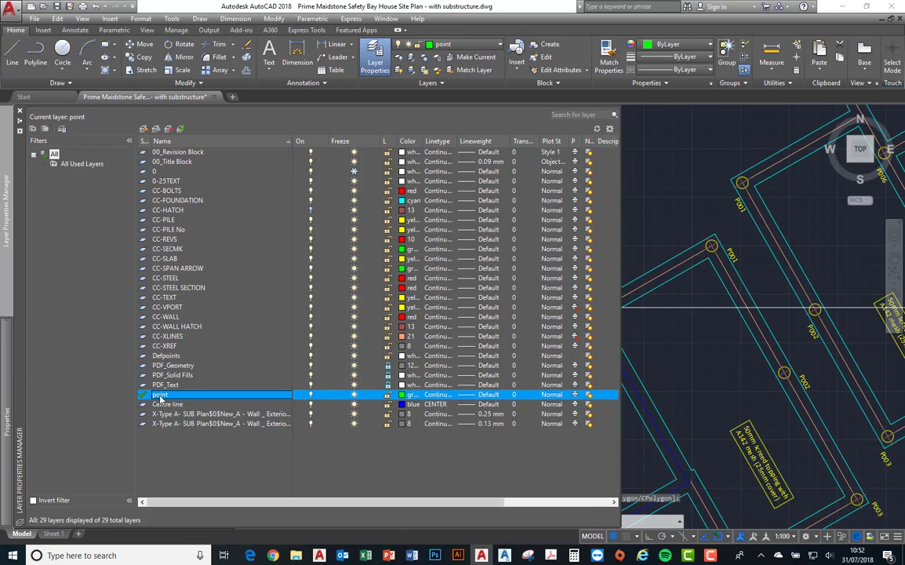
pyautogui.rightClick(160, 394)
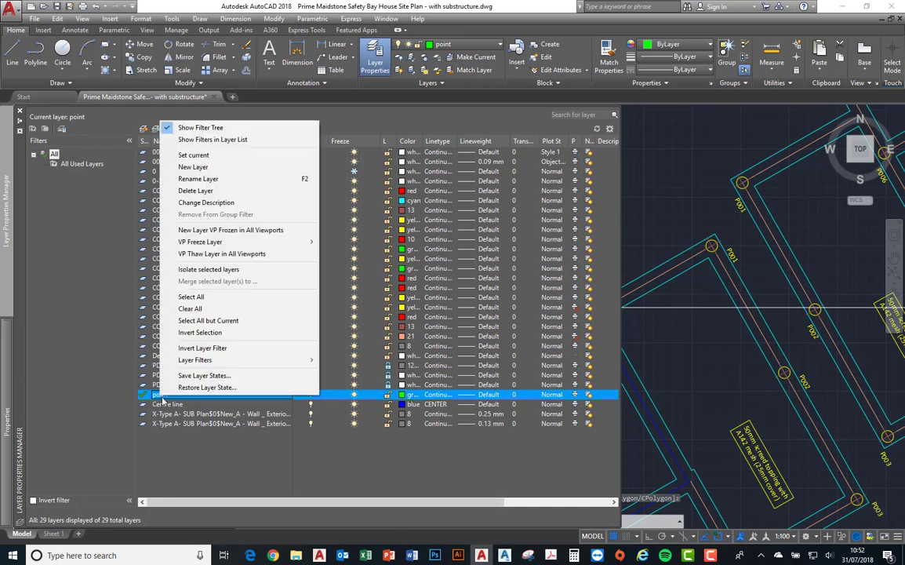
pyautogui.click(111, 308)
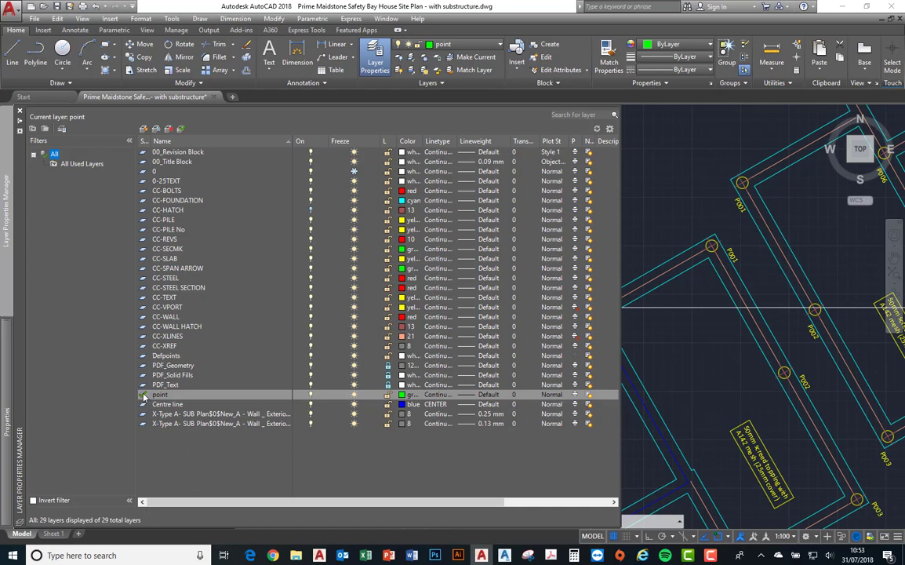
pyautogui.click(673, 188)
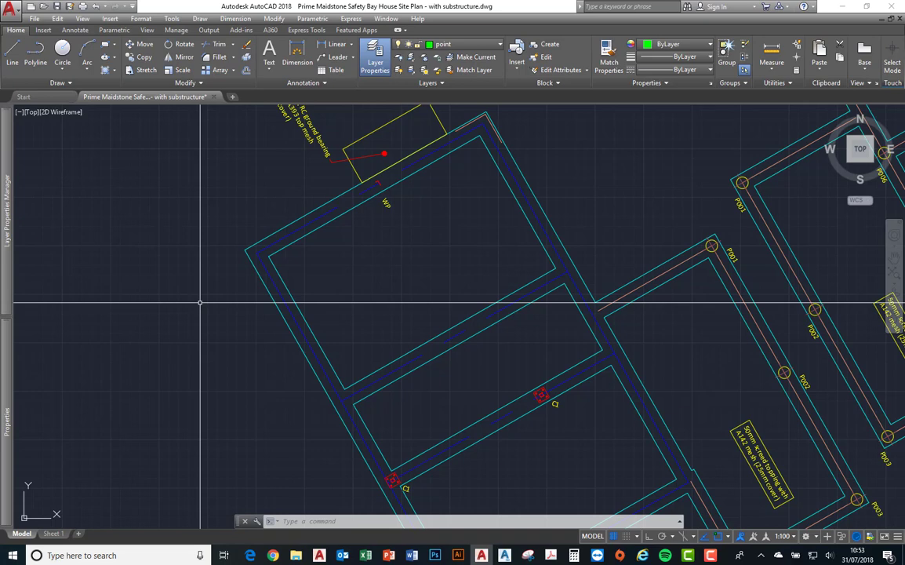
# - Repeat the POINT command with MULTIPLE and place points on the wall centre line at the building's west corner and beside the WP label
pyautogui.moveTo(260, 351)
pyautogui.mouseDown(button='middle')
pyautogui.moveTo(143, 354)
pyautogui.moveTo(242, 350)
pyautogui.mouseUp(button='middle')
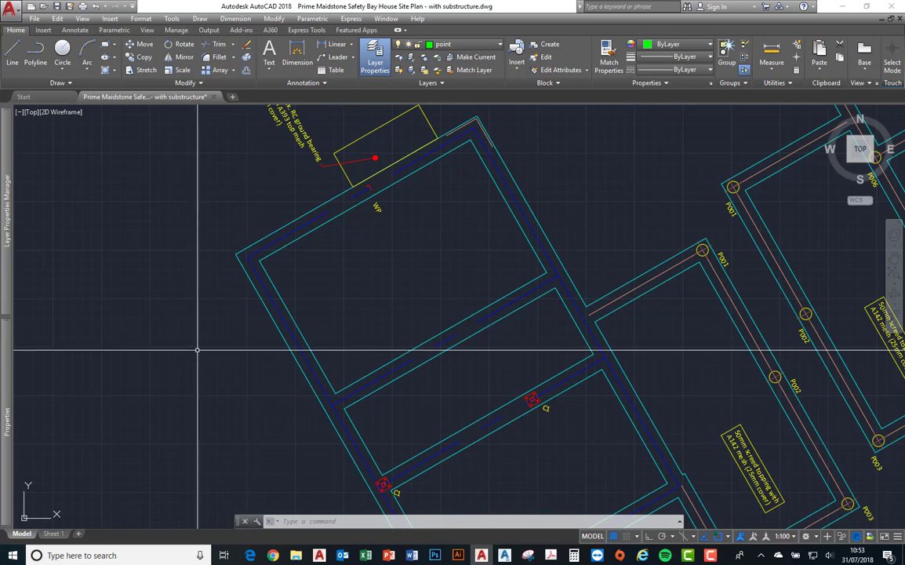
pyautogui.write('mu')
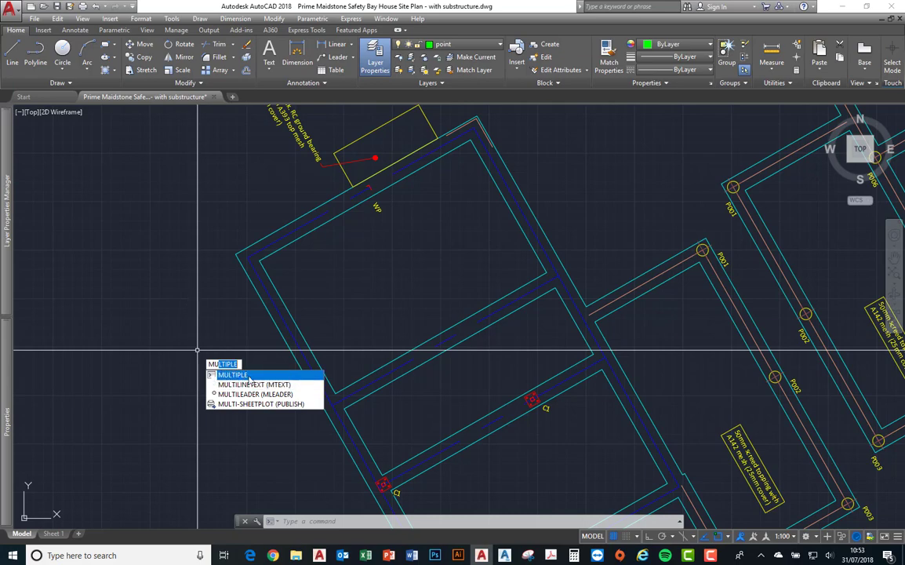
pyautogui.click(249, 375)
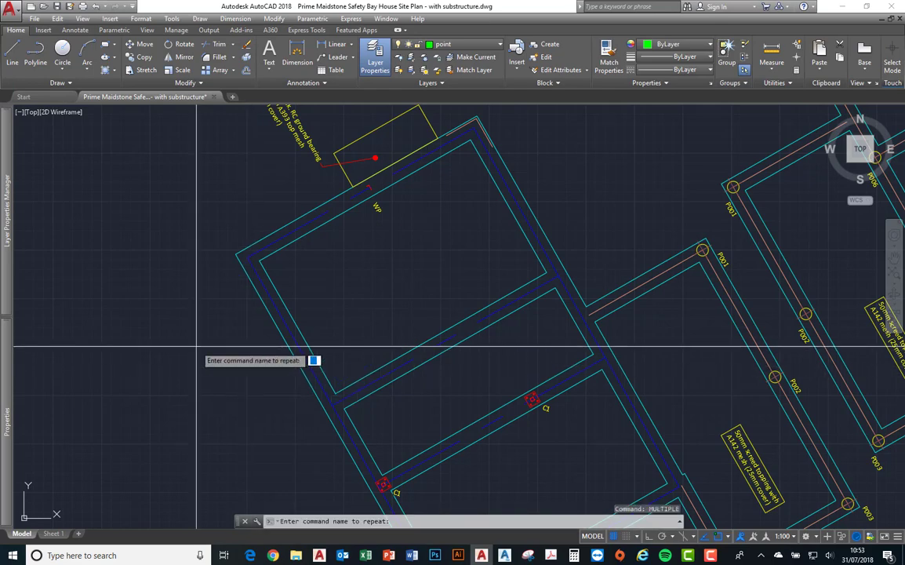
pyautogui.write('point')
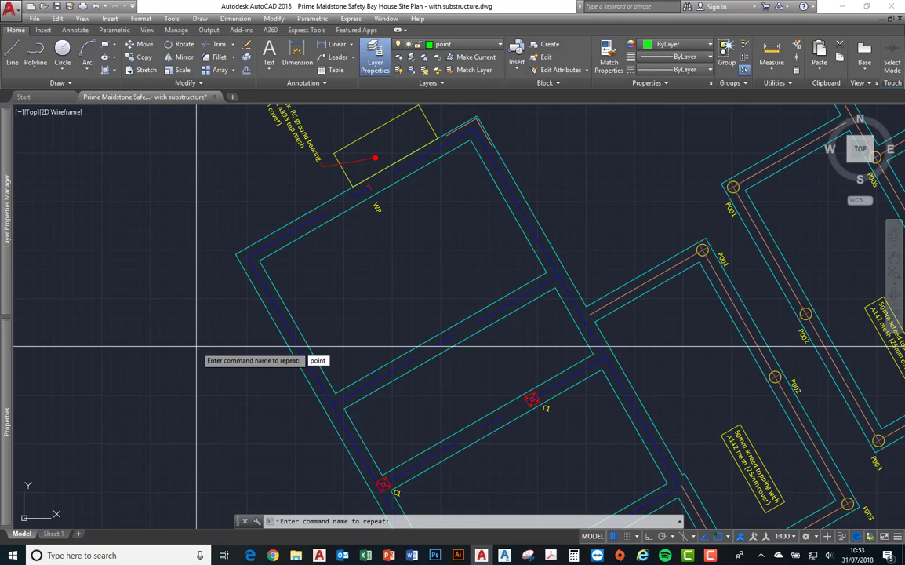
pyautogui.press('Return')
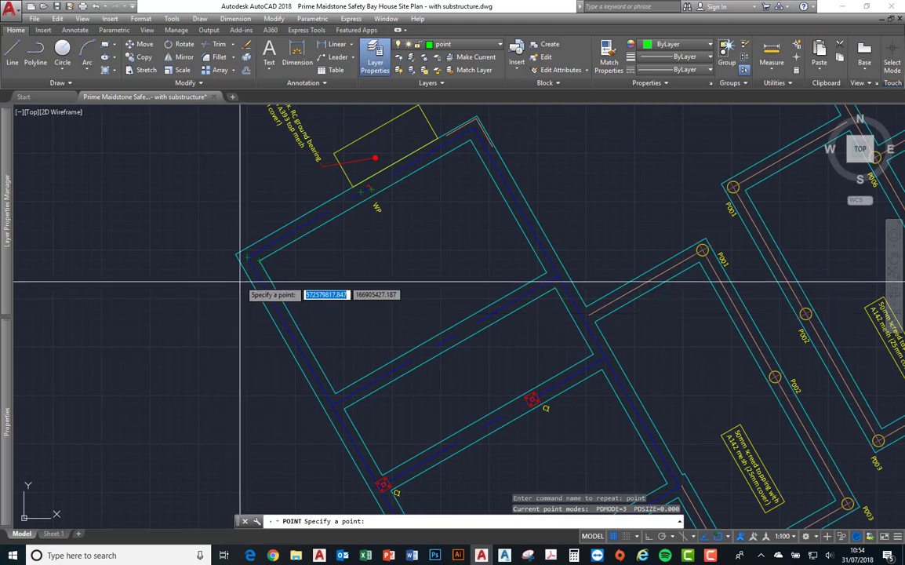
pyautogui.click(247, 257)
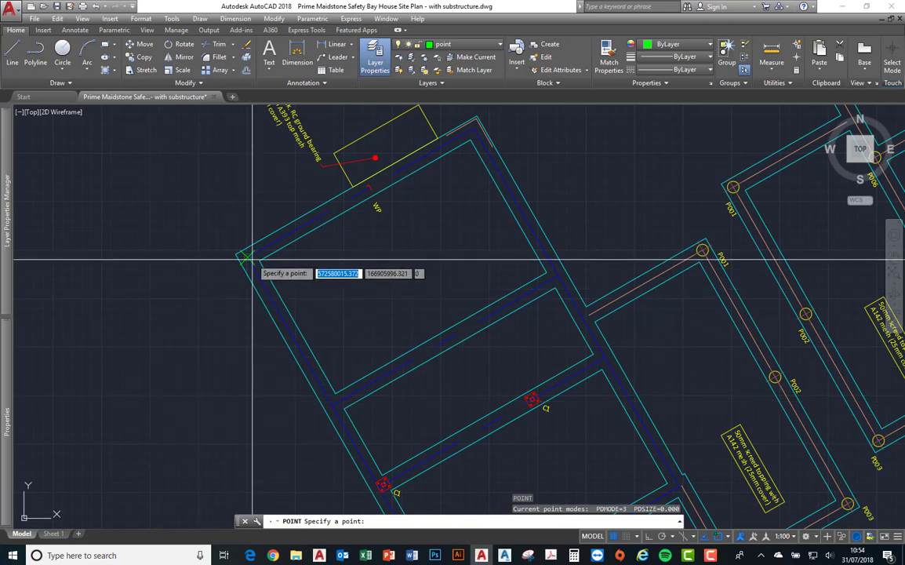
pyautogui.click(360, 193)
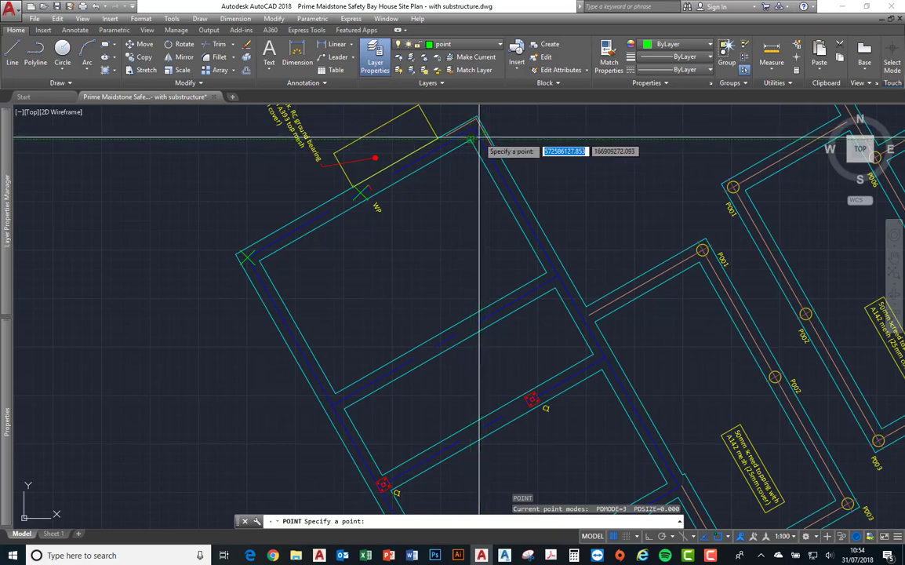
# - Place points on the centre lines at the building's north corner and at the east end, middle and west end of the upper partition
pyautogui.scroll(4, 474, 134)
pyautogui.scroll(5, 466, 119)
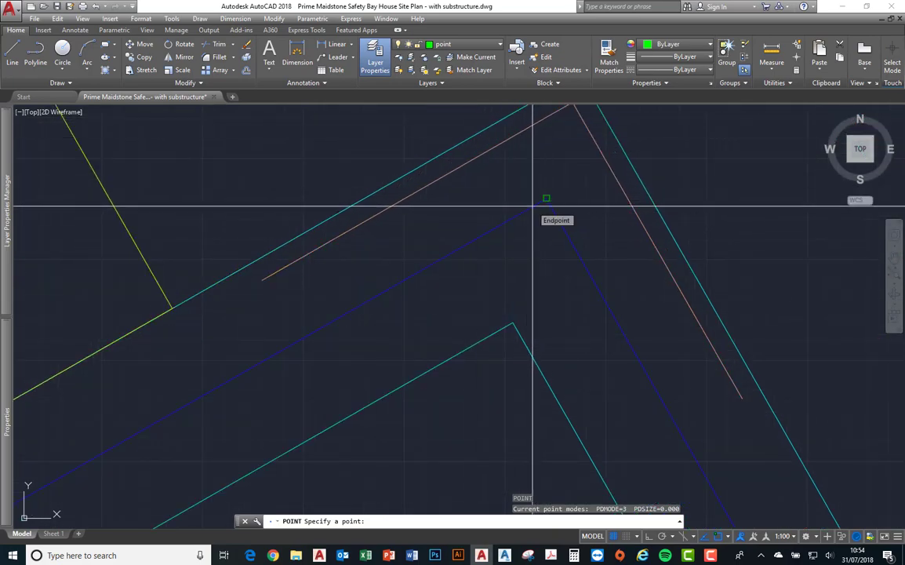
pyautogui.scroll(-5, 521, 222)
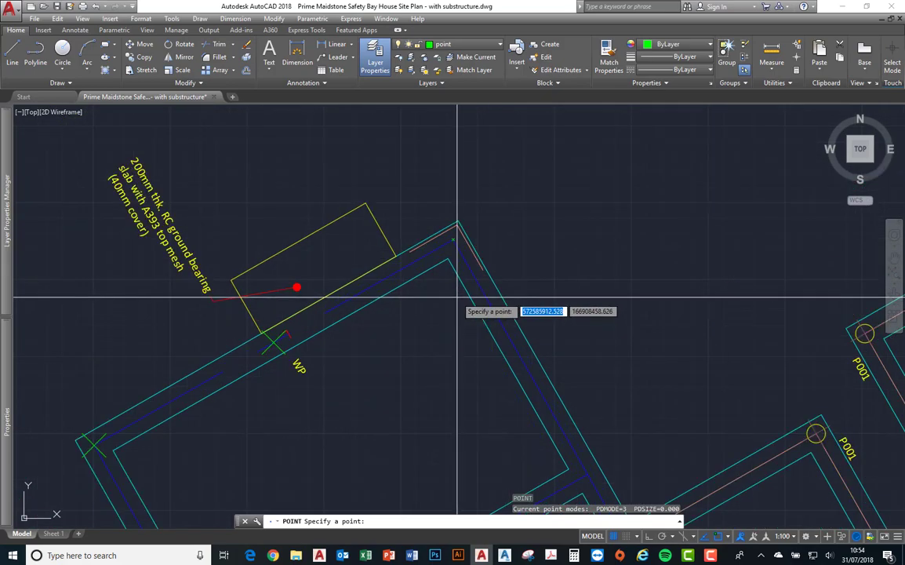
pyautogui.moveTo(458, 298)
pyautogui.mouseDown(button='middle')
pyautogui.moveTo(485, 272)
pyautogui.moveTo(541, 250)
pyautogui.mouseUp(button='middle')
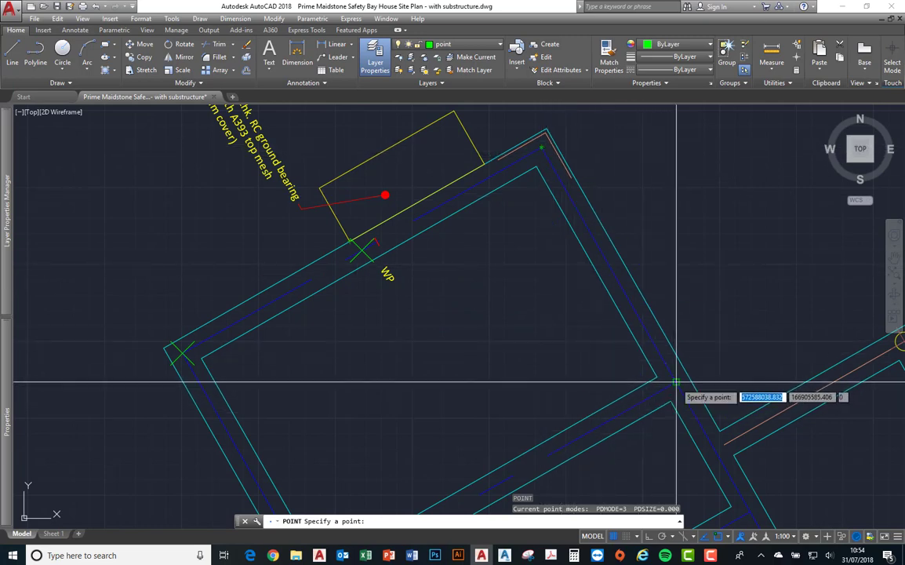
pyautogui.moveTo(586, 400)
pyautogui.mouseDown(button='middle')
pyautogui.moveTo(580, 340)
pyautogui.moveTo(613, 289)
pyautogui.mouseUp(button='middle')
pyautogui.click(528, 380)
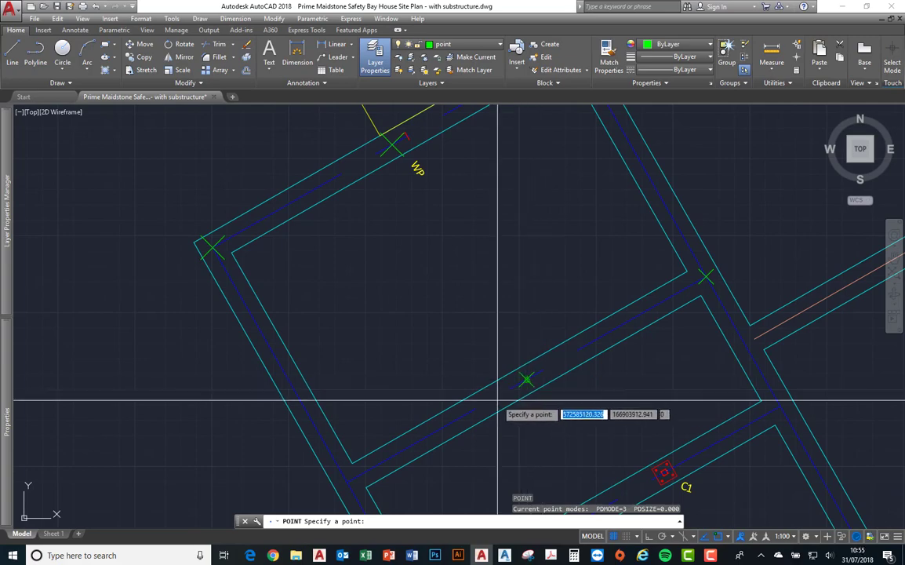
pyautogui.scroll(-1, 348, 479)
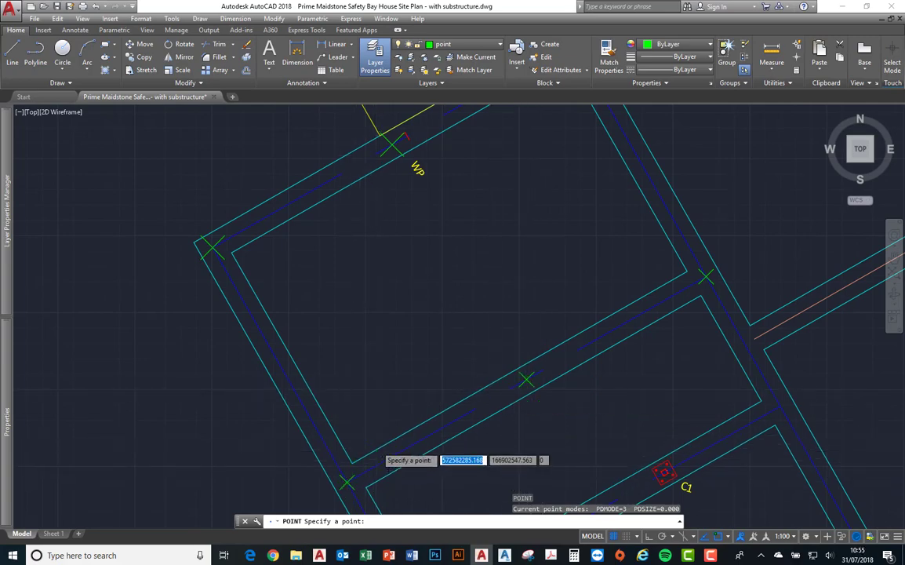
# - Place points on the wall centre lines at the middle and east end of the lower partition
pyautogui.scroll(-2, 457, 446)
pyautogui.moveTo(457, 445)
pyautogui.mouseDown(button='middle')
pyautogui.moveTo(368, 367)
pyautogui.moveTo(368, 382)
pyautogui.mouseUp(button='middle')
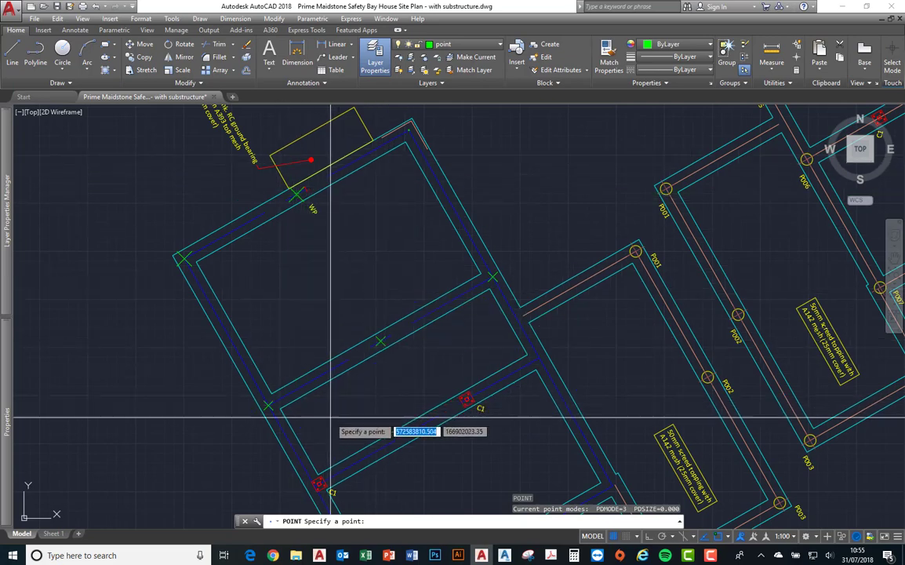
pyautogui.moveTo(335, 407); pyautogui.dragTo(359, 370, button='middle')
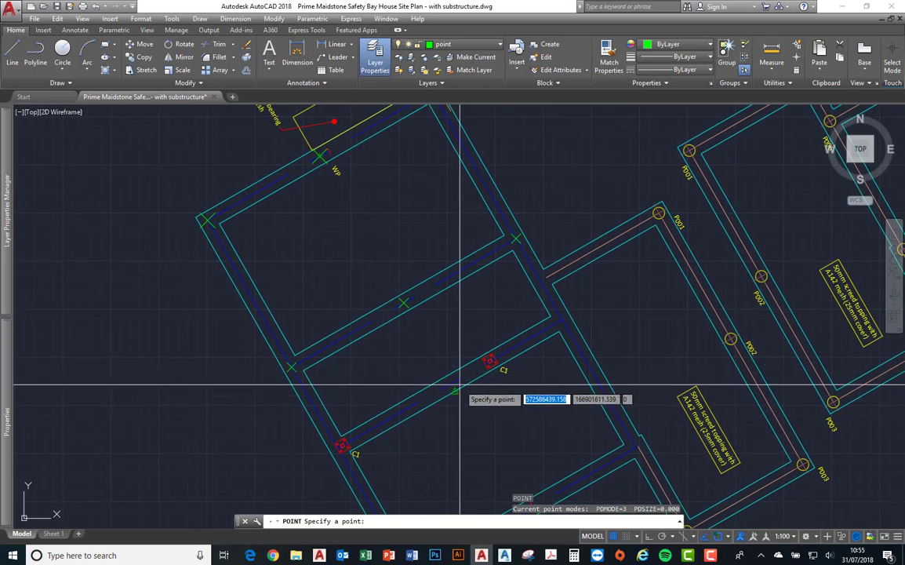
pyautogui.click(451, 384)
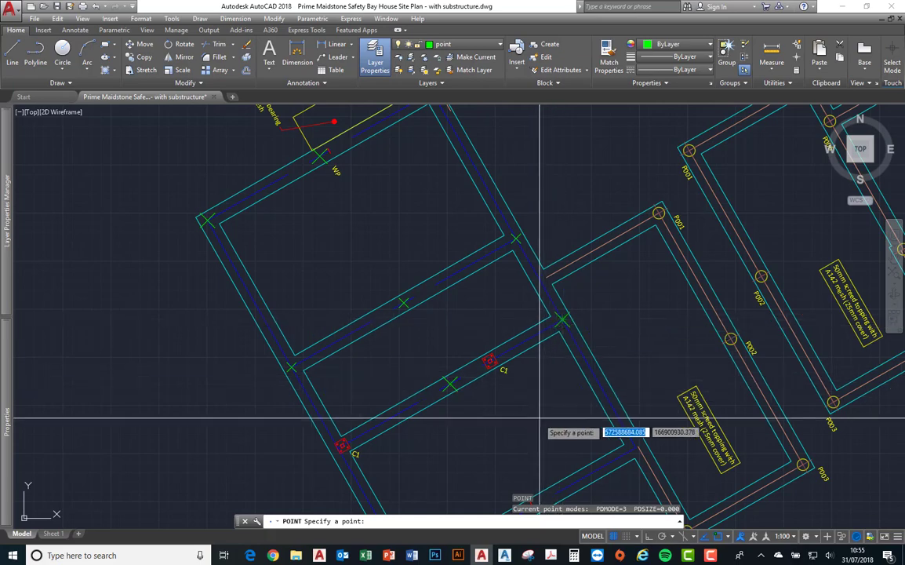
# - Place points on the centre lines at the building's south corner and beside the WP label on the southern wall
pyautogui.moveTo(537, 420)
pyautogui.mouseDown(button='middle')
pyautogui.moveTo(567, 453)
pyautogui.moveTo(561, 435)
pyautogui.moveTo(497, 402)
pyautogui.moveTo(494, 414)
pyautogui.mouseUp(button='middle')
pyautogui.scroll(-3, 494, 416)
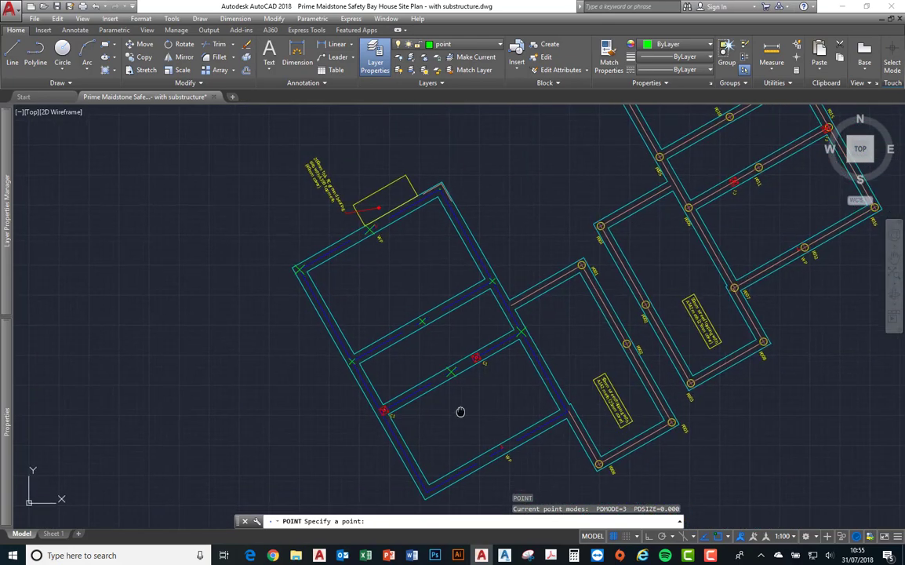
pyautogui.scroll(3, 477, 432)
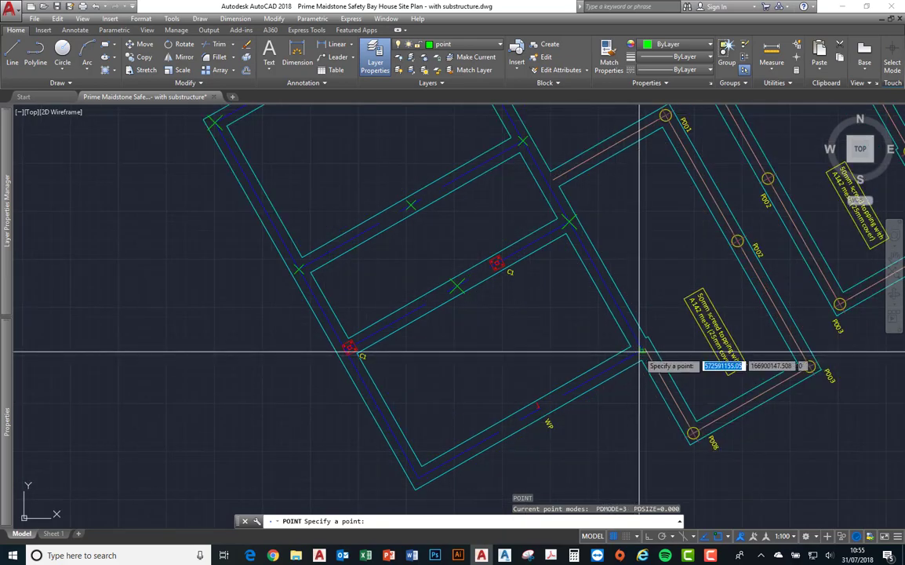
pyautogui.click(419, 477)
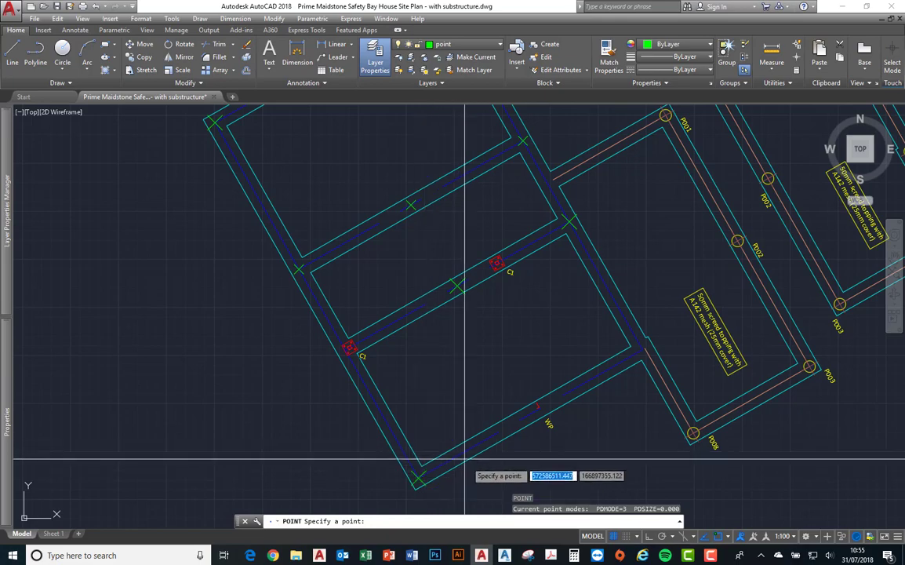
pyautogui.click(530, 413)
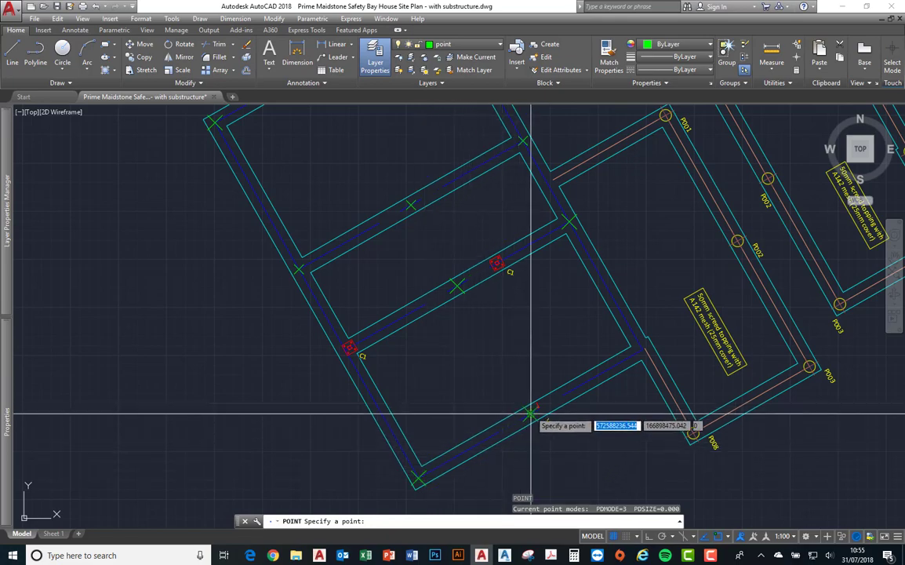
# - Place a point where the wall centre lines meet at the building's east corner
pyautogui.scroll(5, 648, 349)
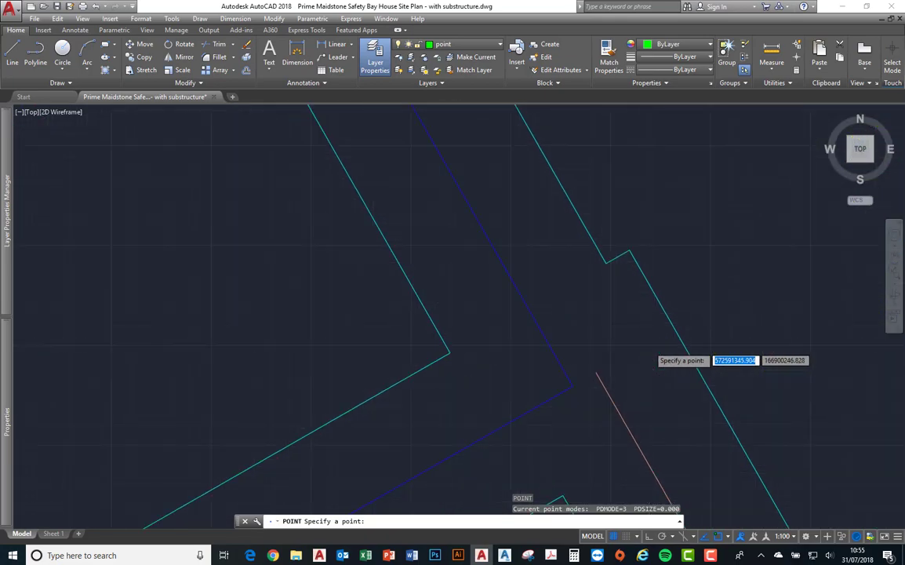
pyautogui.scroll(2, 649, 347)
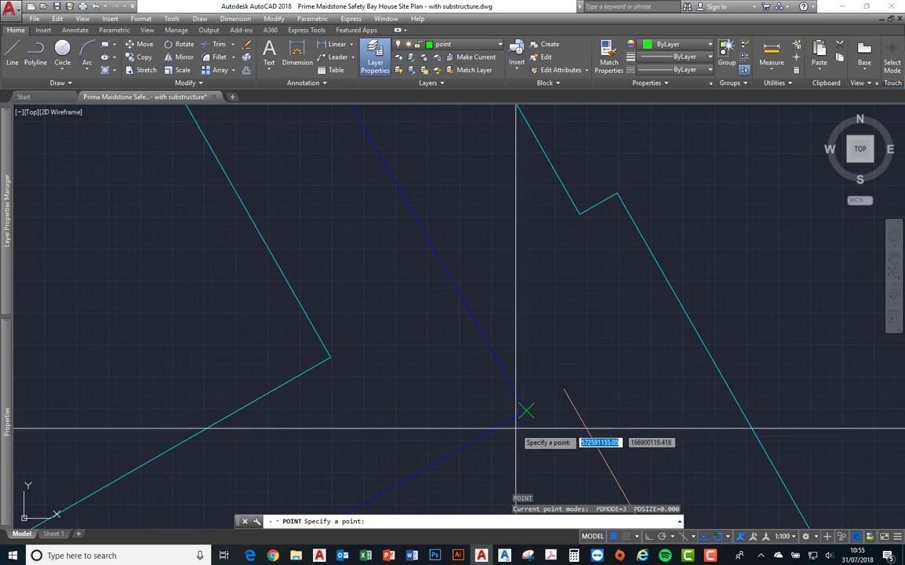
pyautogui.scroll(-5, 603, 420)
pyautogui.scroll(-4, 369, 440)
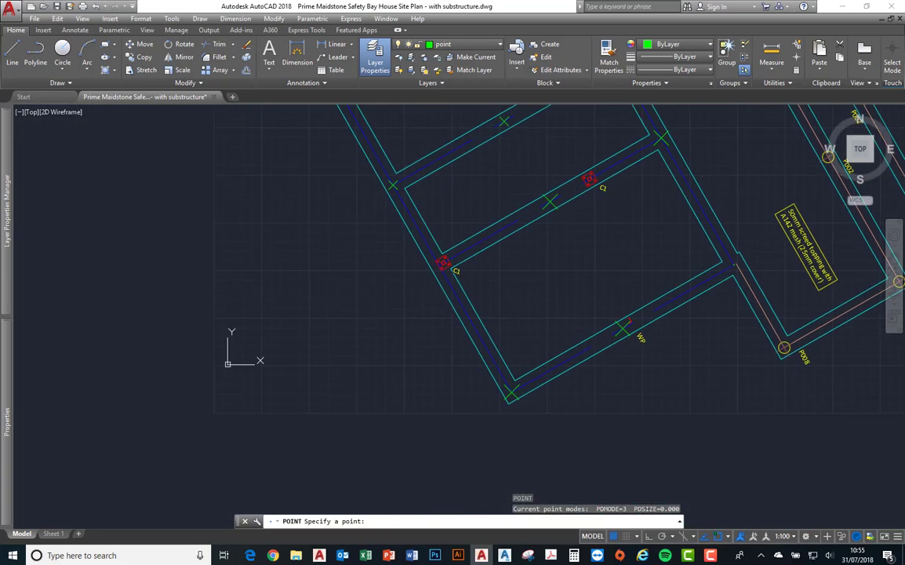
# - Place a point at the centre-line junction under the western C1 base plate and end the repeated POINT command
pyautogui.scroll(8, 446, 264)
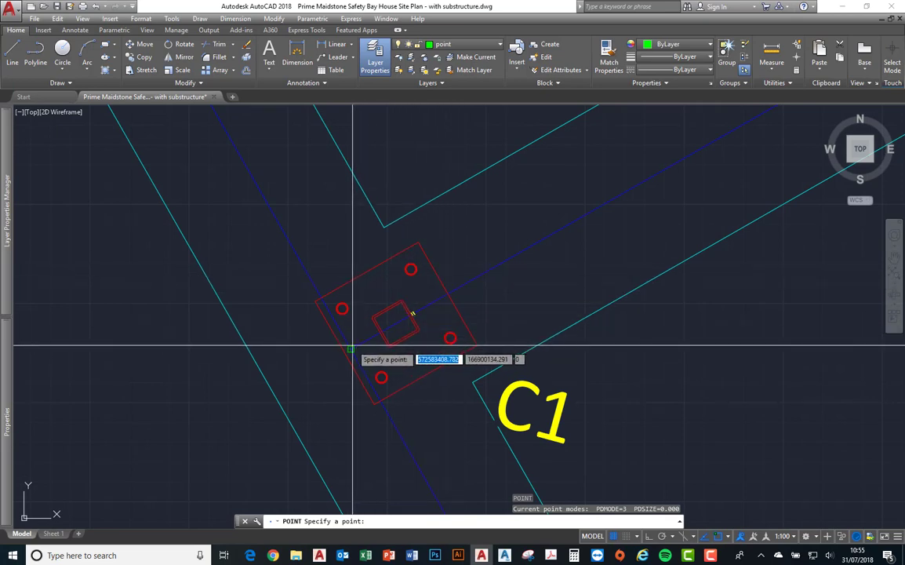
pyautogui.scroll(5, 357, 346)
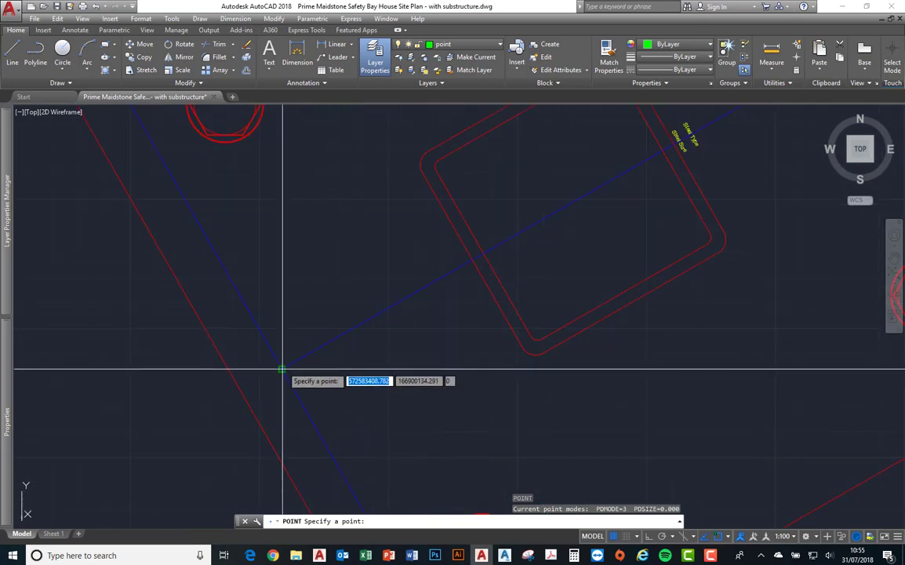
pyautogui.click(283, 368)
pyautogui.scroll(-6, 342, 378)
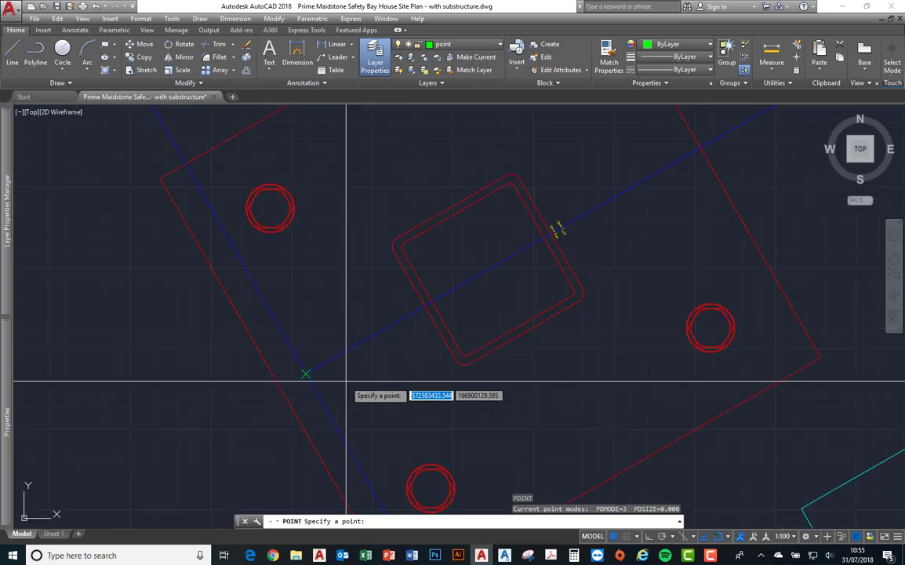
pyautogui.moveTo(524, 351); pyautogui.dragTo(426, 363, button='middle')
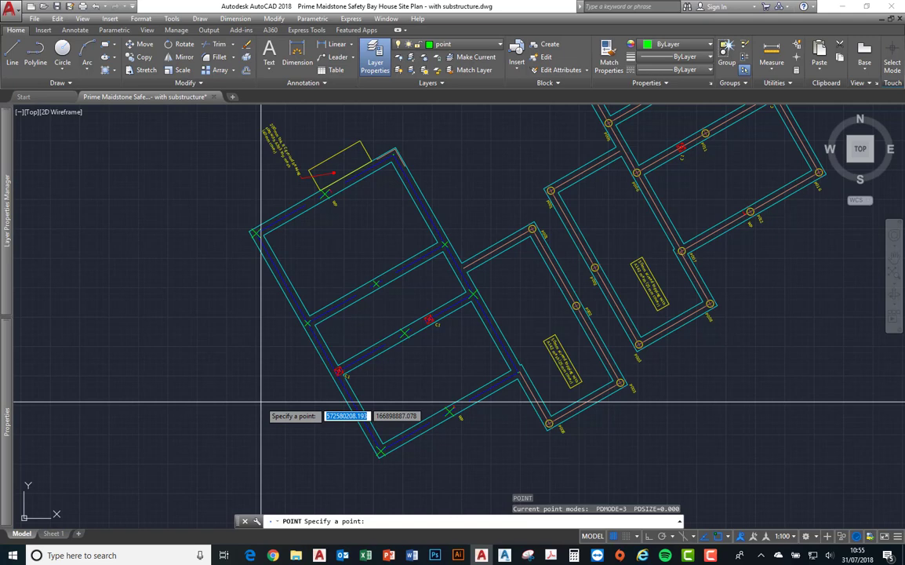
pyautogui.press('Return')
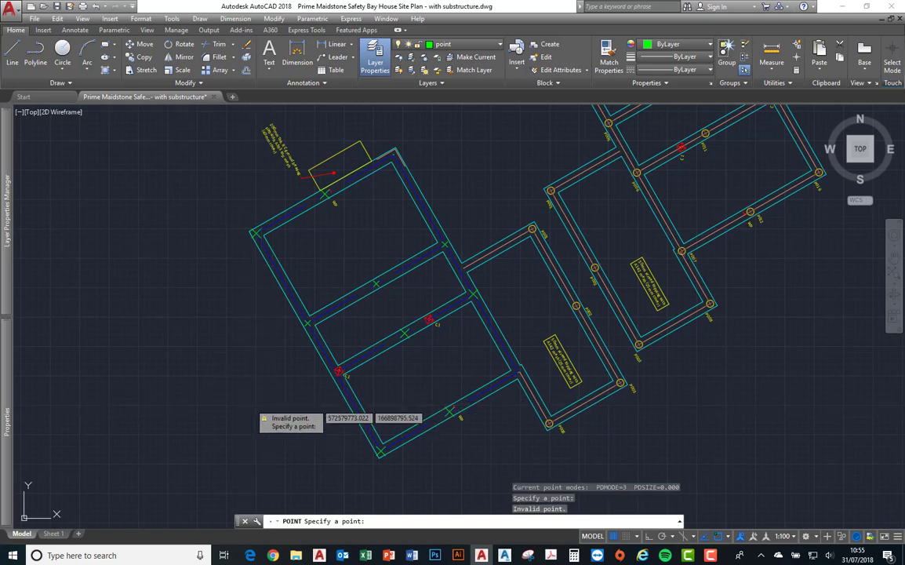
pyautogui.press('Escape')
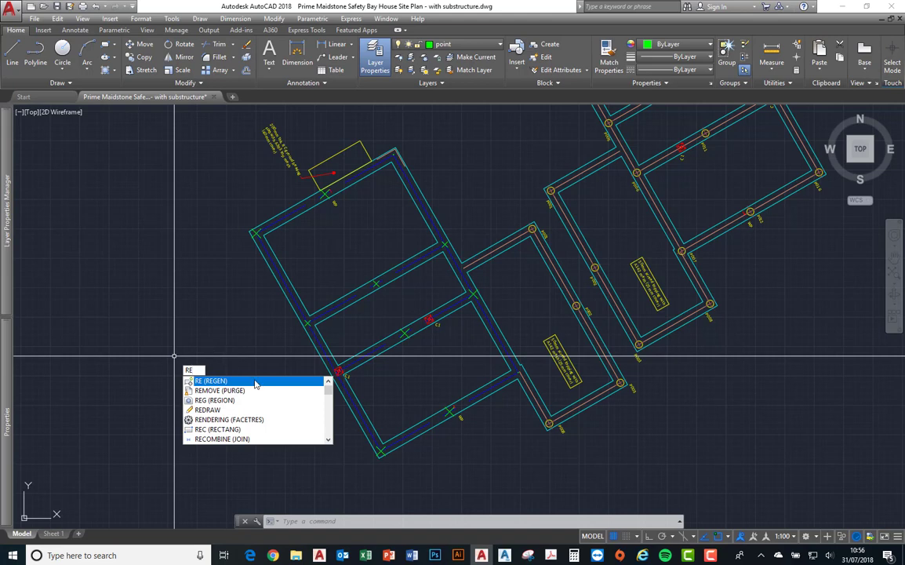
# - Regenerate the drawing to refresh the point markers and zoom to a window around the marked building
pyautogui.click(213, 381)
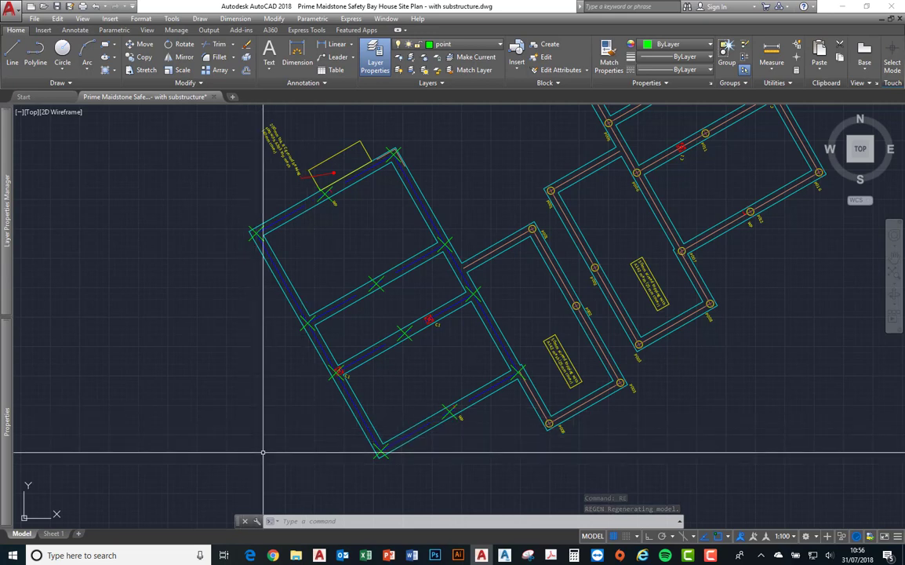
pyautogui.moveTo(275, 337); pyautogui.dragTo(300, 357, button='middle')
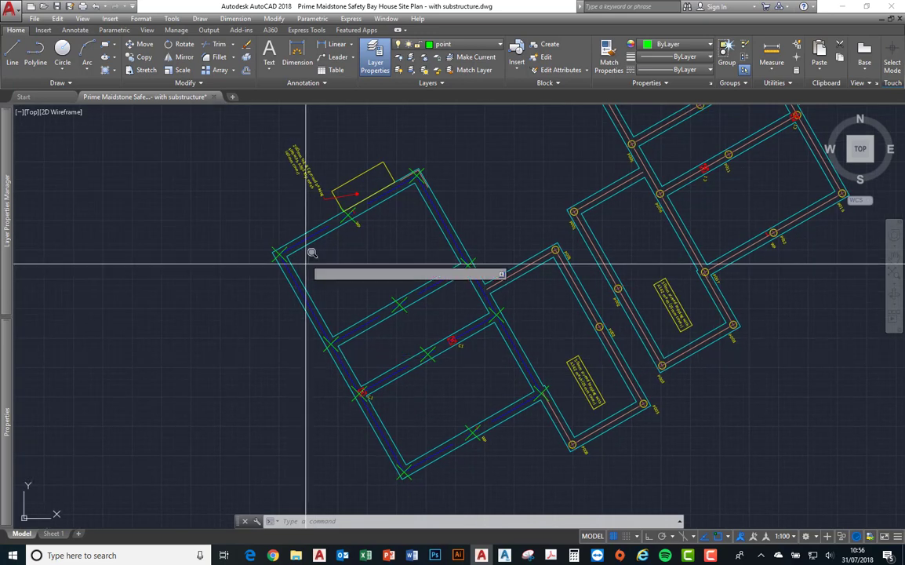
pyautogui.press('Return')
pyautogui.click(256, 149)
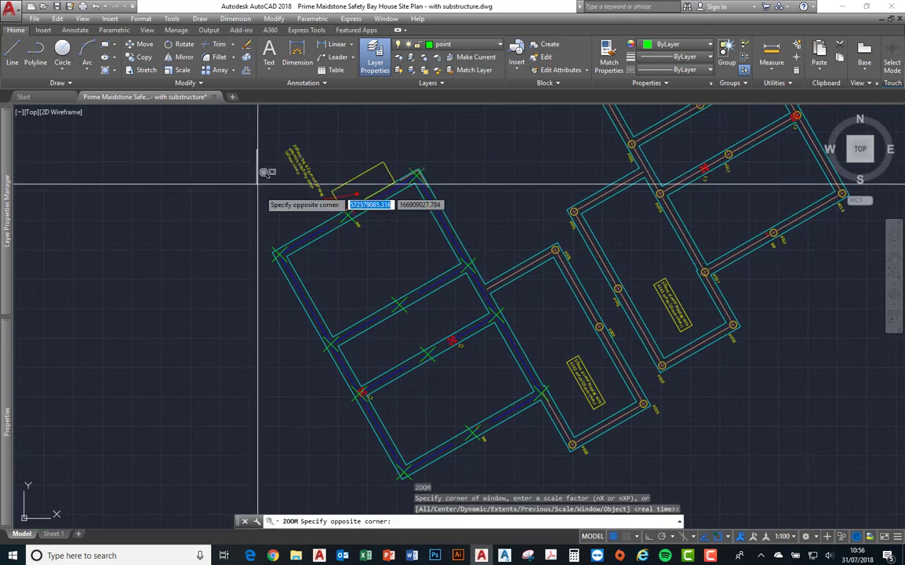
pyautogui.click(564, 484)
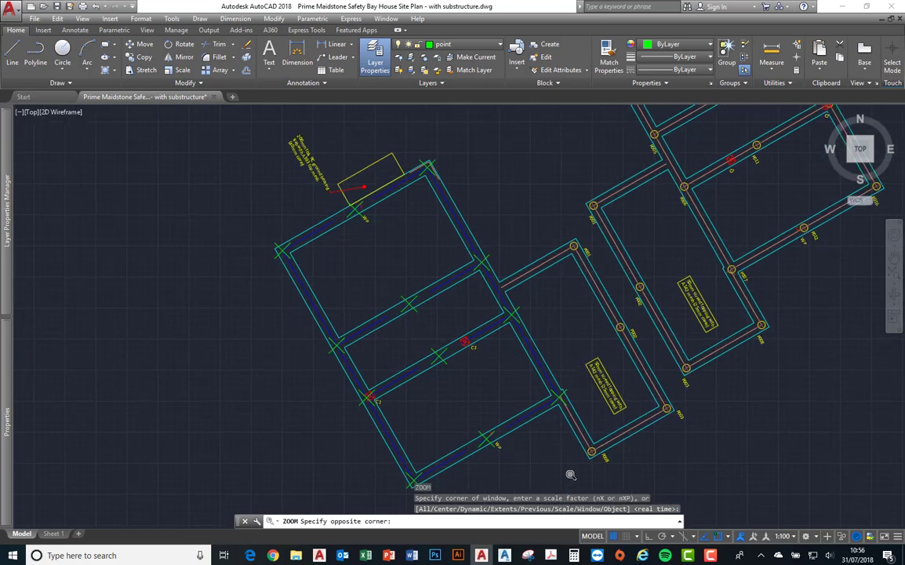
# - Repeat the ID command with MULTIPLE and query the coordinates of the points at the west corner and beside the upper WP label
pyautogui.moveTo(293, 410)
pyautogui.mouseDown(button='middle')
pyautogui.moveTo(241, 394)
pyautogui.moveTo(182, 396)
pyautogui.mouseUp(button='middle')
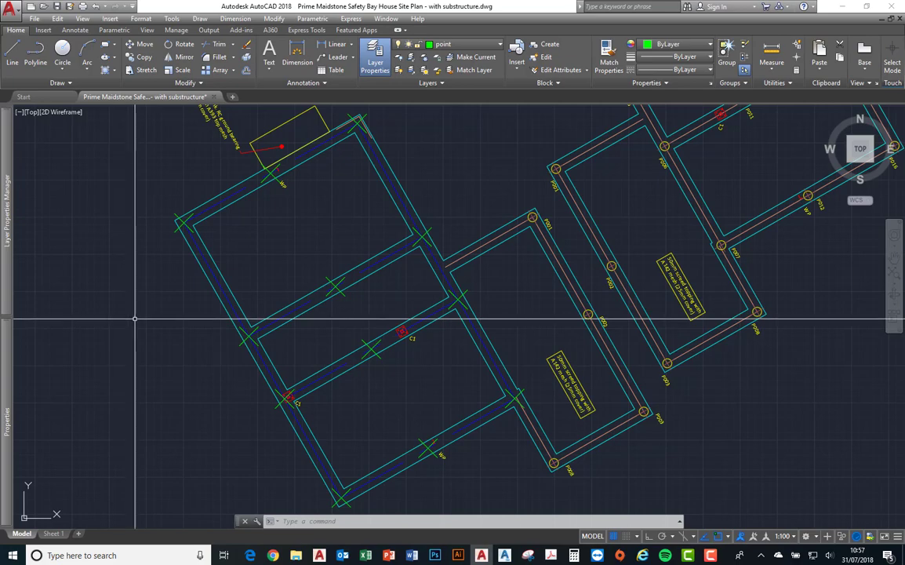
pyautogui.moveTo(163, 313)
pyautogui.mouseDown(button='middle')
pyautogui.moveTo(224, 312)
pyautogui.moveTo(215, 313)
pyautogui.mouseUp(button='middle')
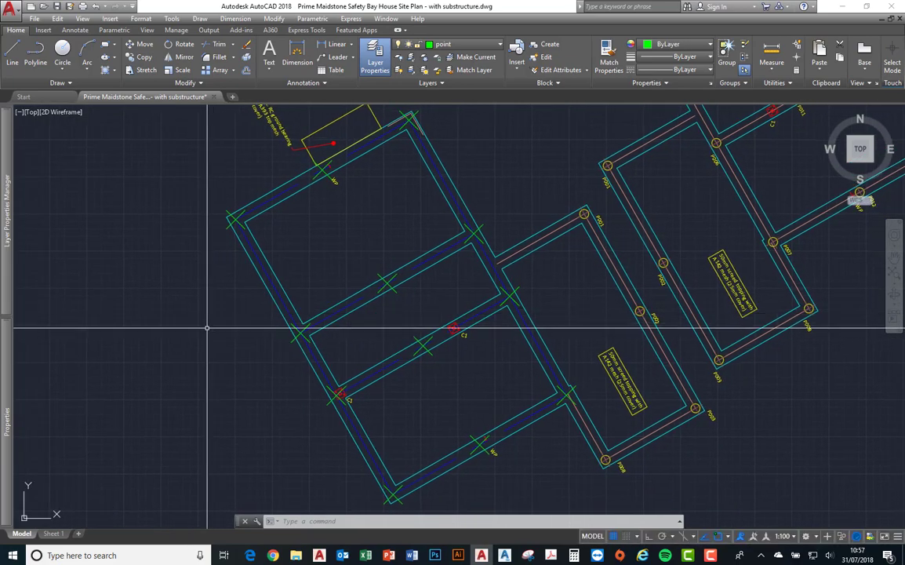
pyautogui.write('l')
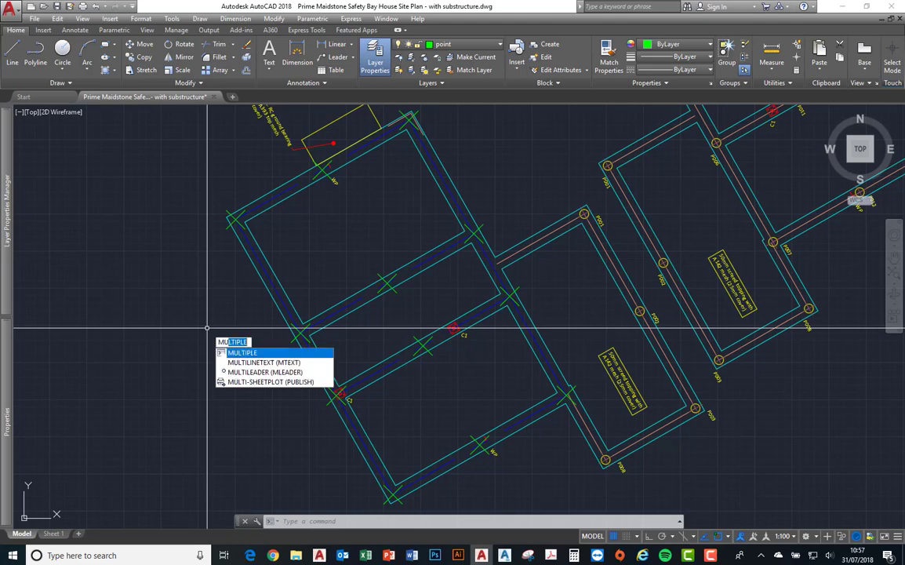
pyautogui.click(243, 353)
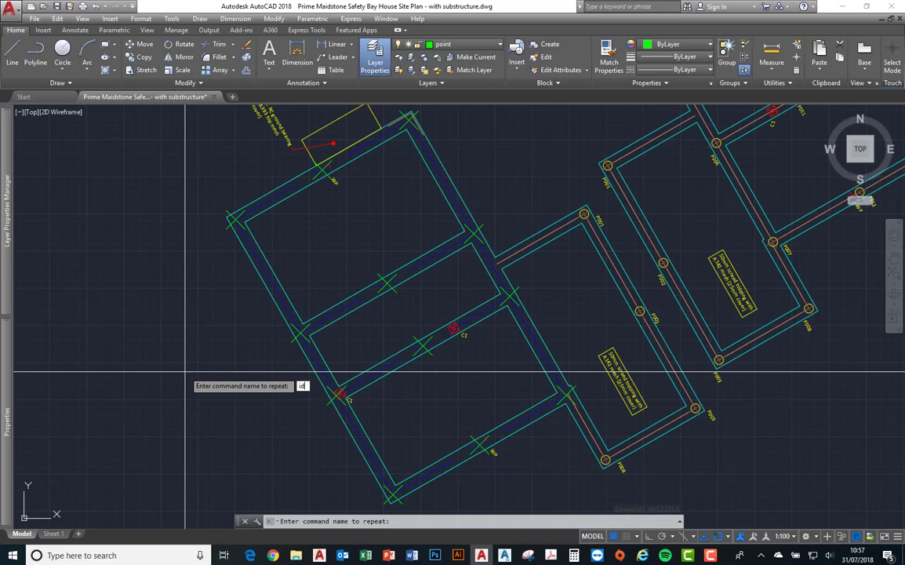
pyautogui.press('Return')
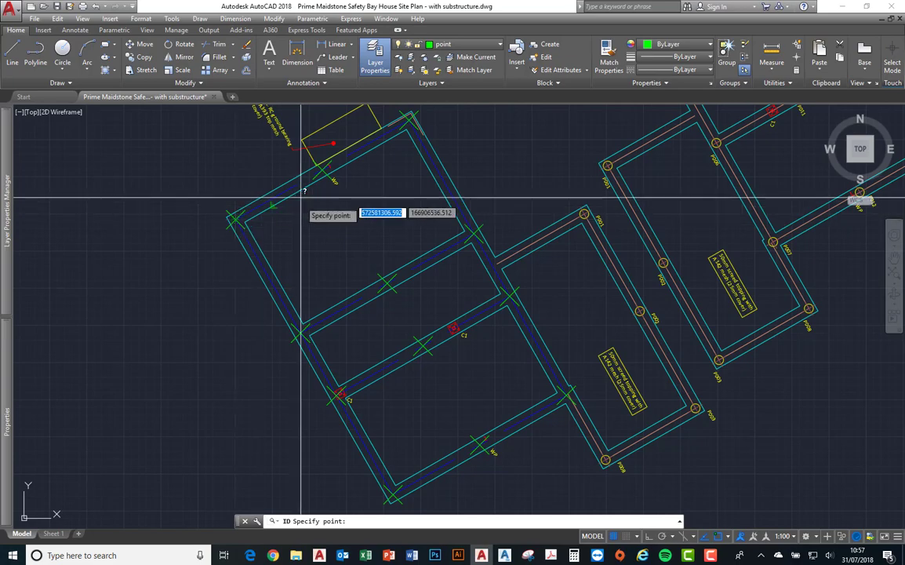
pyautogui.scroll(3, 323, 235)
pyautogui.scroll(2, 304, 228)
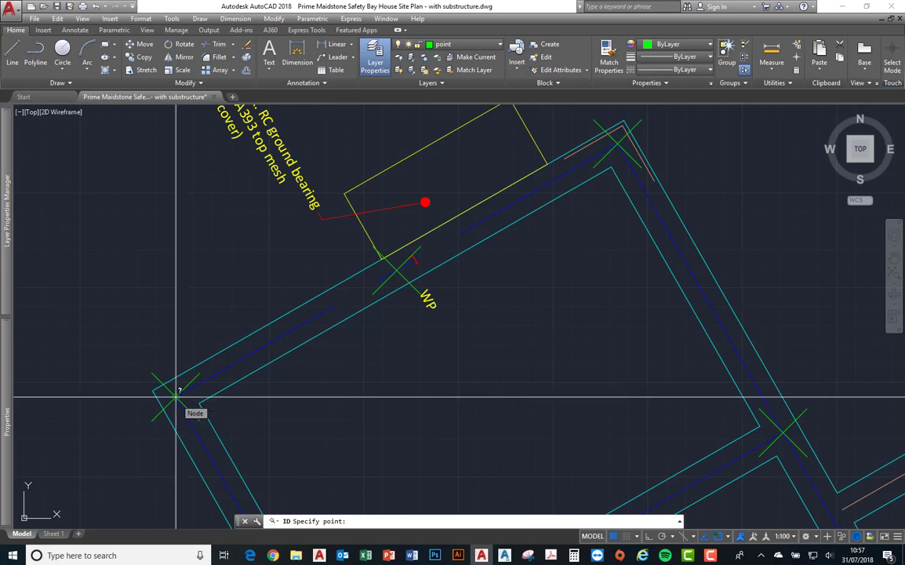
pyautogui.click(398, 270)
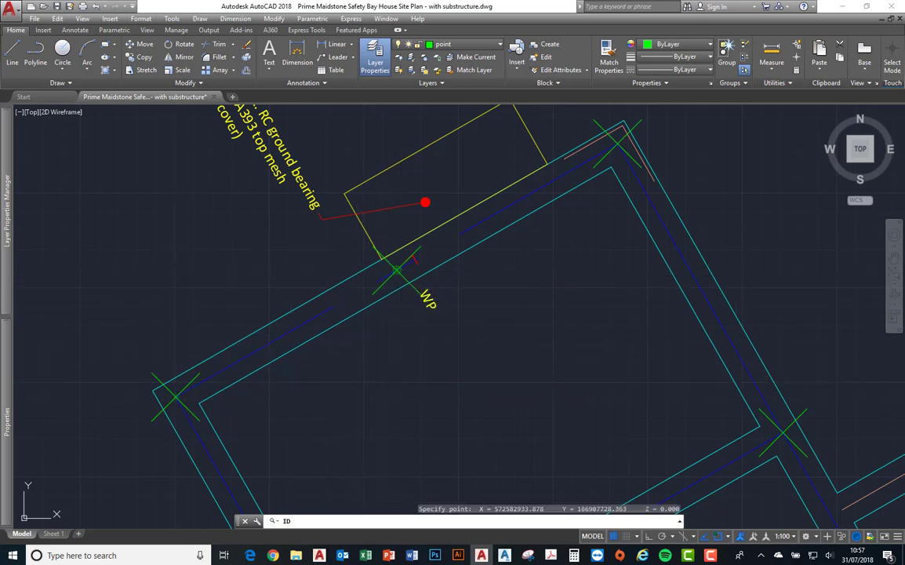
pyautogui.press('Return')
# - Query the coordinates of the points along the upper partition and at the western C1 base plate, snapping to each node
pyautogui.moveTo(592, 364)
pyautogui.mouseDown(button='middle')
pyautogui.moveTo(495, 336)
pyautogui.moveTo(392, 267)
pyautogui.mouseUp(button='middle')
pyautogui.moveTo(461, 407); pyautogui.dragTo(551, 230, button='middle')
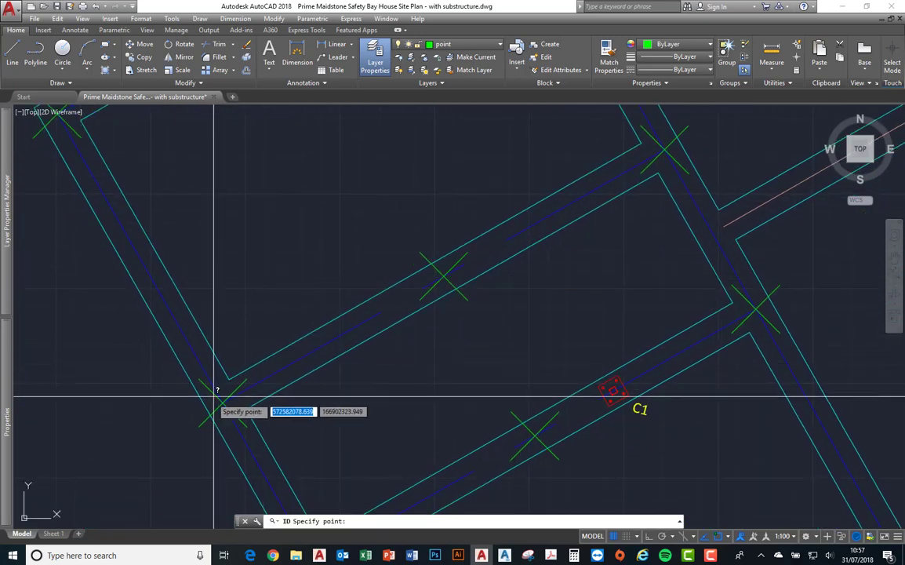
pyautogui.scroll(-3, 246, 428)
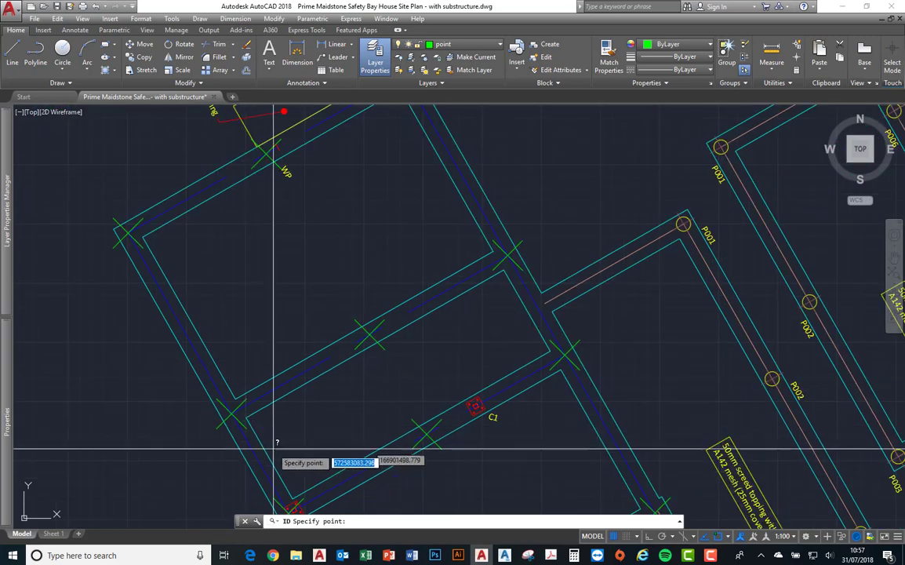
pyautogui.scroll(5, 251, 392)
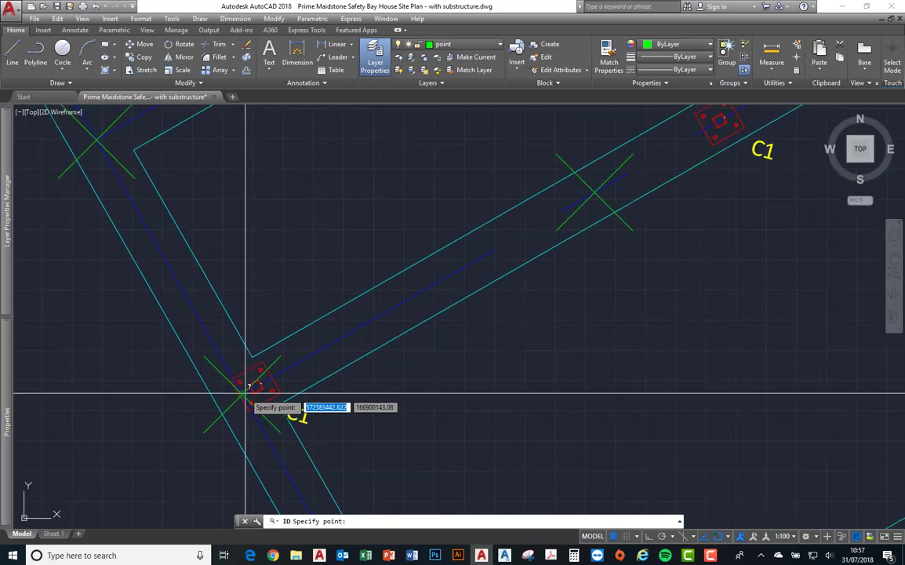
pyautogui.scroll(6, 248, 386)
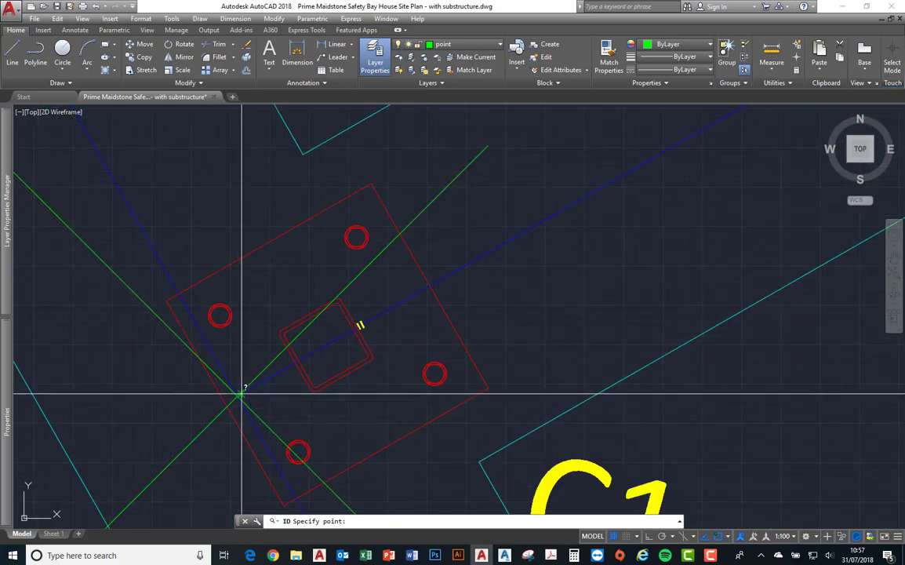
pyautogui.scroll(4, 251, 404)
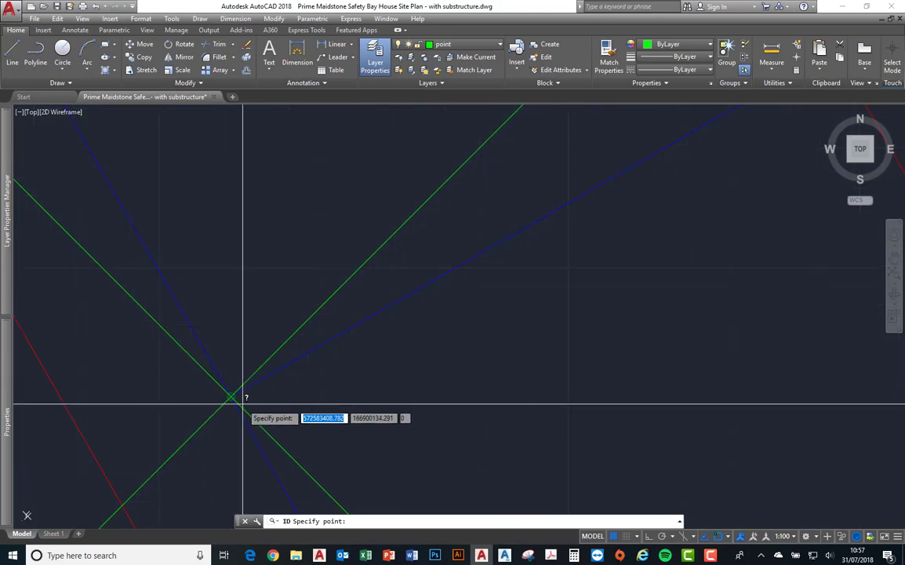
pyautogui.scroll(-8, 202, 431)
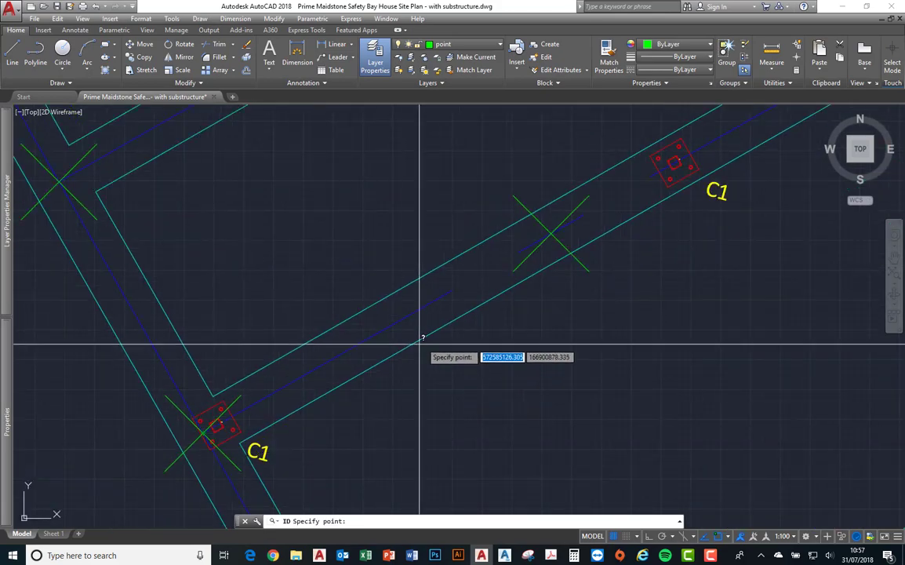
# - Query the coordinates of the points at the lower partition's east end and at the east wall's lower centre-line junction
pyautogui.moveTo(649, 246); pyautogui.dragTo(425, 343, button='middle')
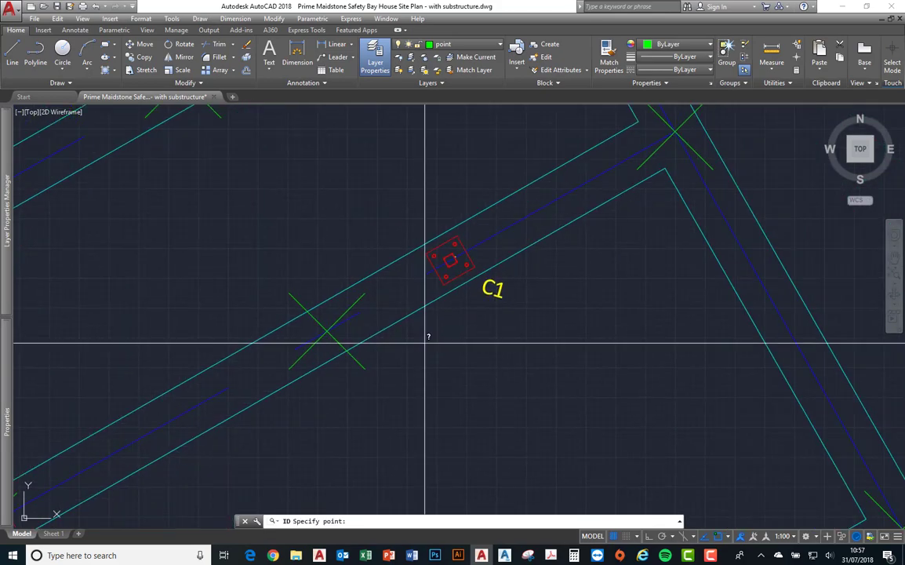
pyautogui.click(676, 132)
pyautogui.press('Return')
pyautogui.scroll(-2, 642, 293)
pyautogui.moveTo(642, 293); pyautogui.dragTo(530, 203, button='middle')
pyautogui.scroll(6, 676, 304)
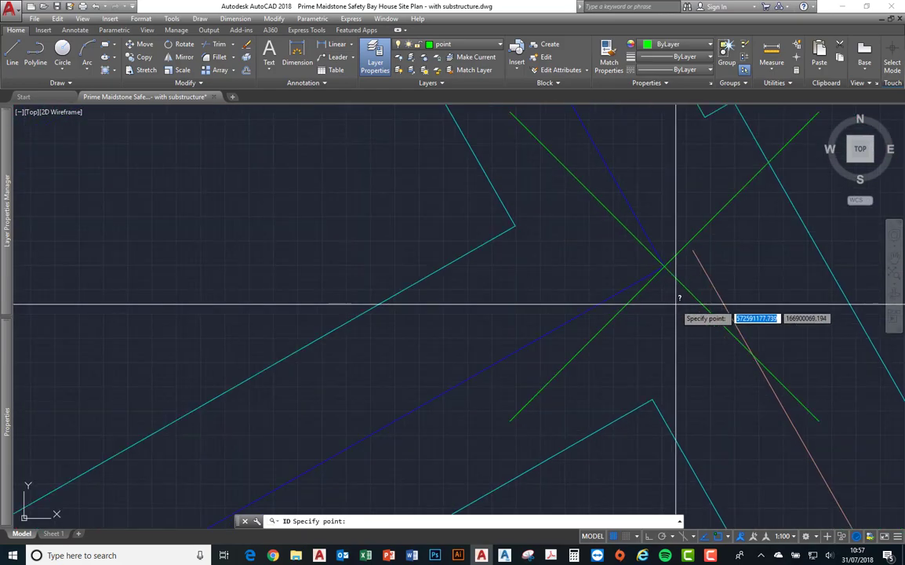
pyautogui.scroll(6, 667, 242)
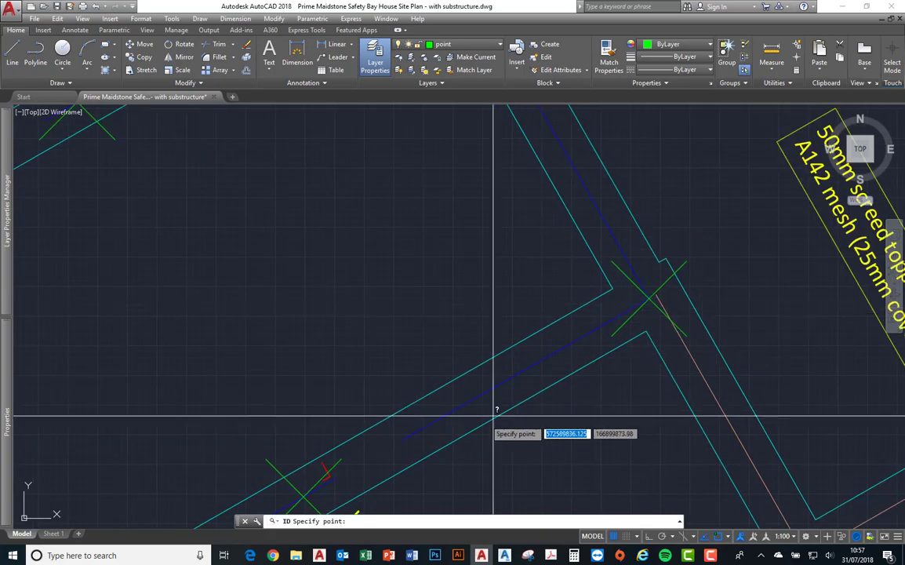
# - Query the coordinates of the points beside the lower WP label and at the south corner and end the repeated ID command
pyautogui.moveTo(494, 408); pyautogui.dragTo(620, 253, button='middle')
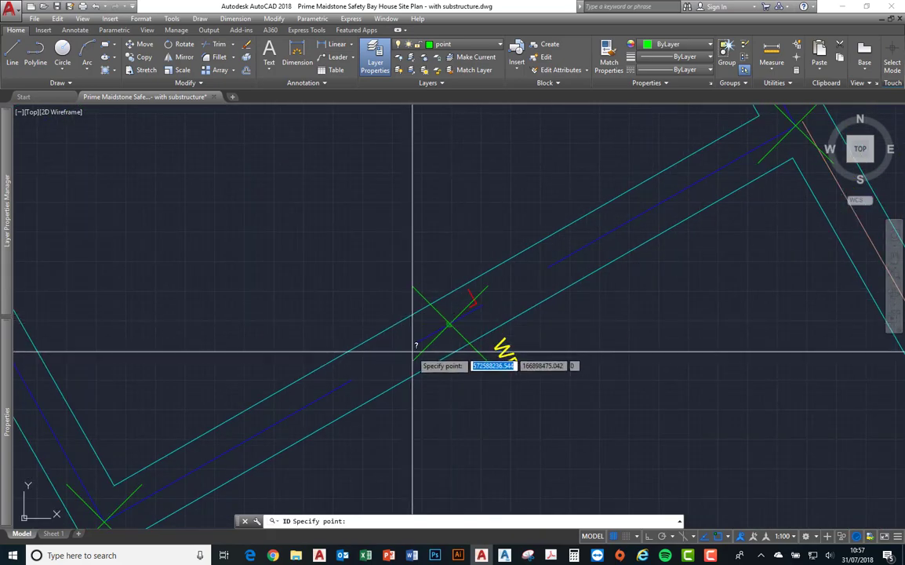
pyautogui.scroll(-4, 413, 352)
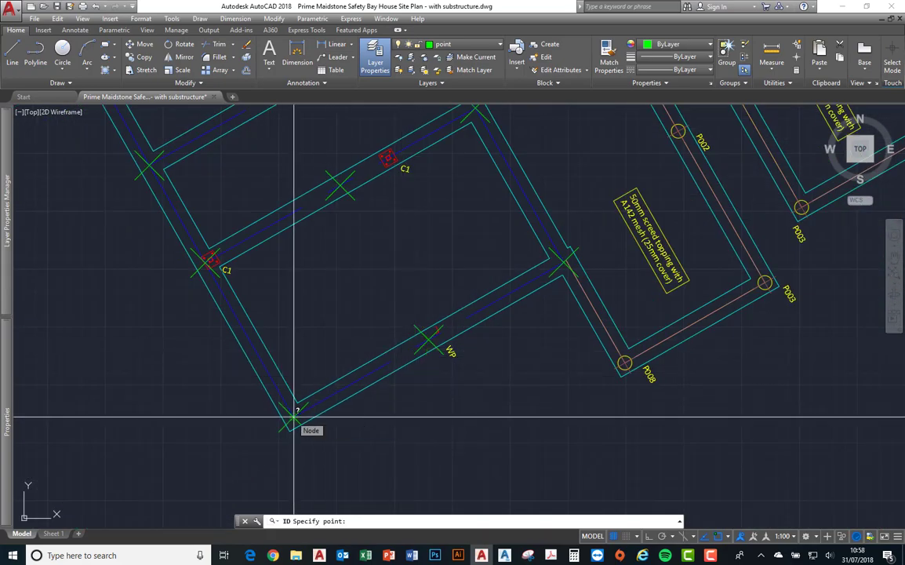
pyautogui.scroll(-4, 363, 384)
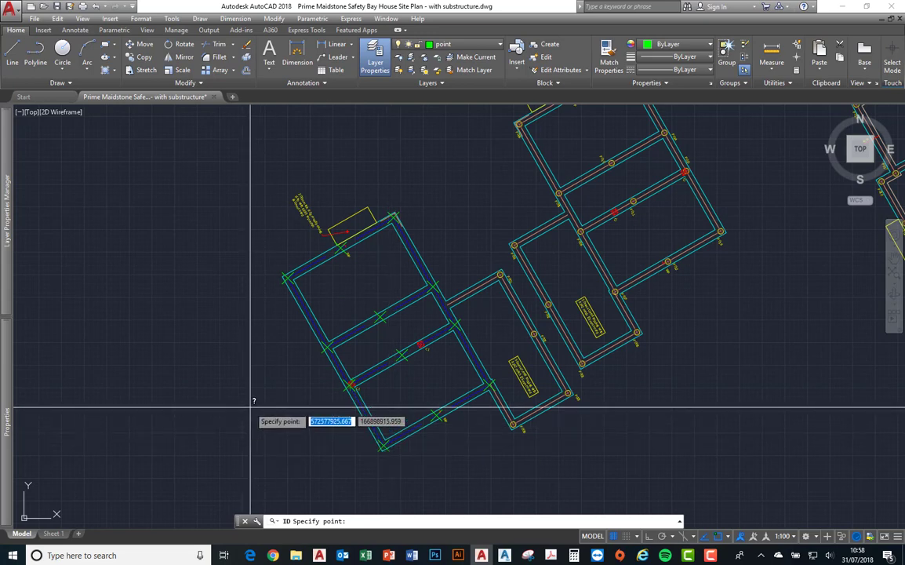
pyautogui.press('Escape')
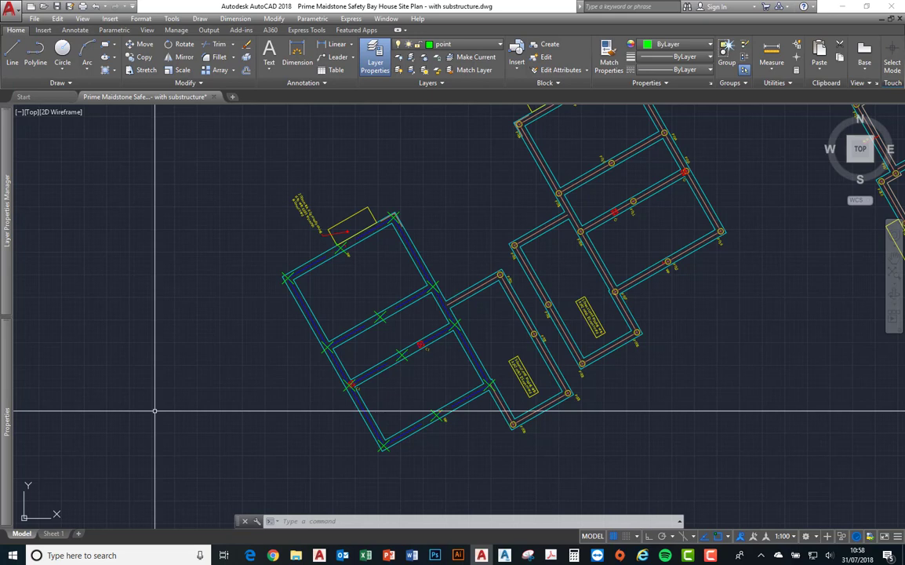
# - Copy the last nine ID coordinate results from the command history and paste them into a new blank Word document
pyautogui.press('F2')
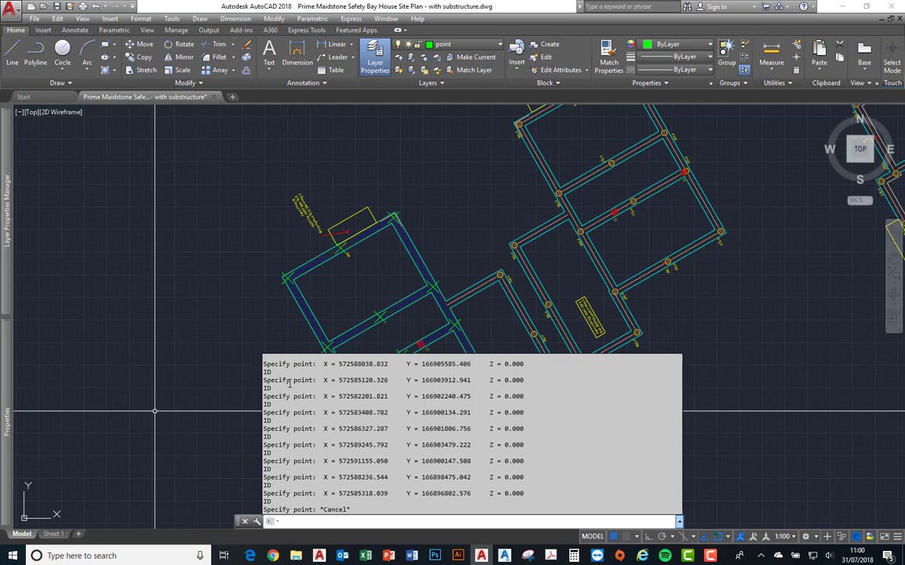
pyautogui.moveTo(265, 362); pyautogui.dragTo(367, 497)
pyautogui.hotkey('ctrl', 'c')
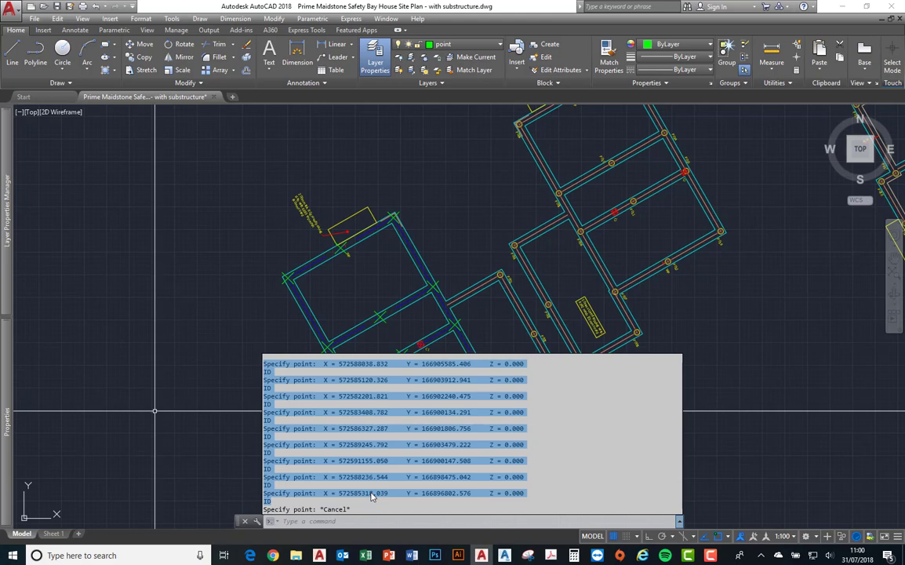
pyautogui.click(412, 554)
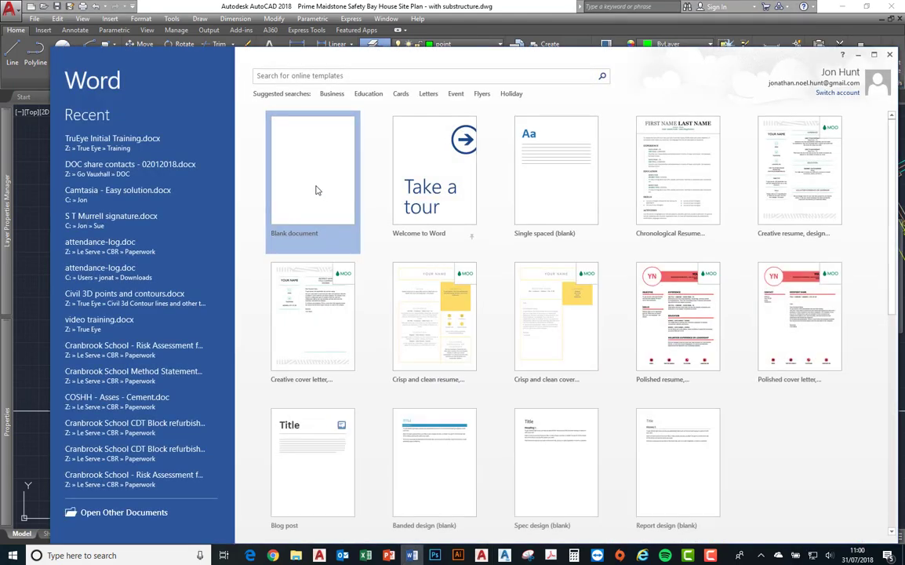
pyautogui.click(316, 190)
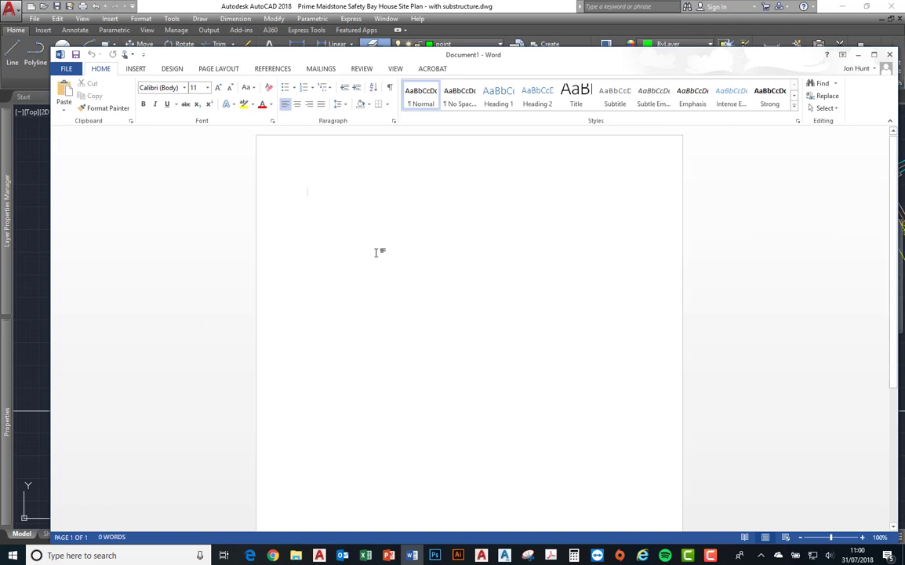
pyautogui.hotkey('ctrl', 'v')
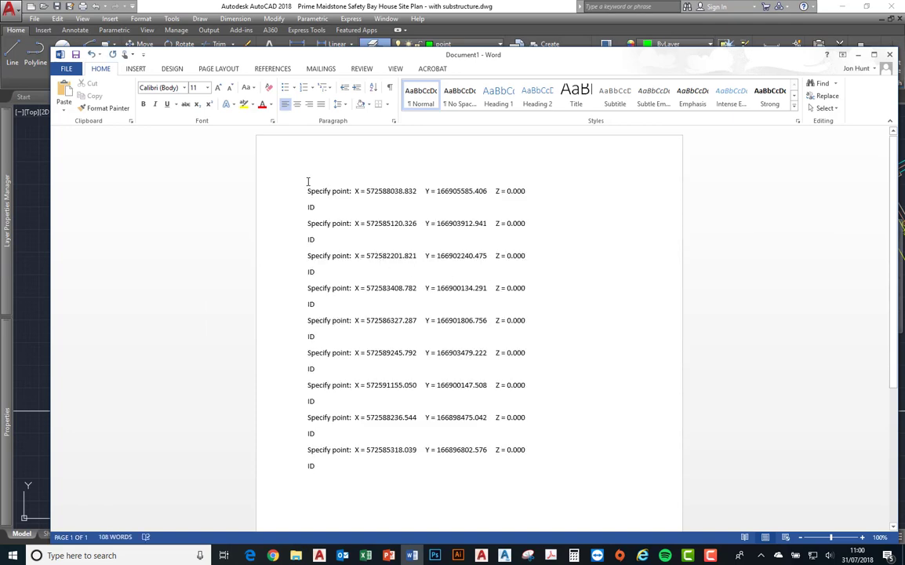
# - Add the heading "Plot 1 last 9 points:" above the pasted coordinates, separated by a blank line
pyautogui.press('Return')
pyautogui.press('Return')
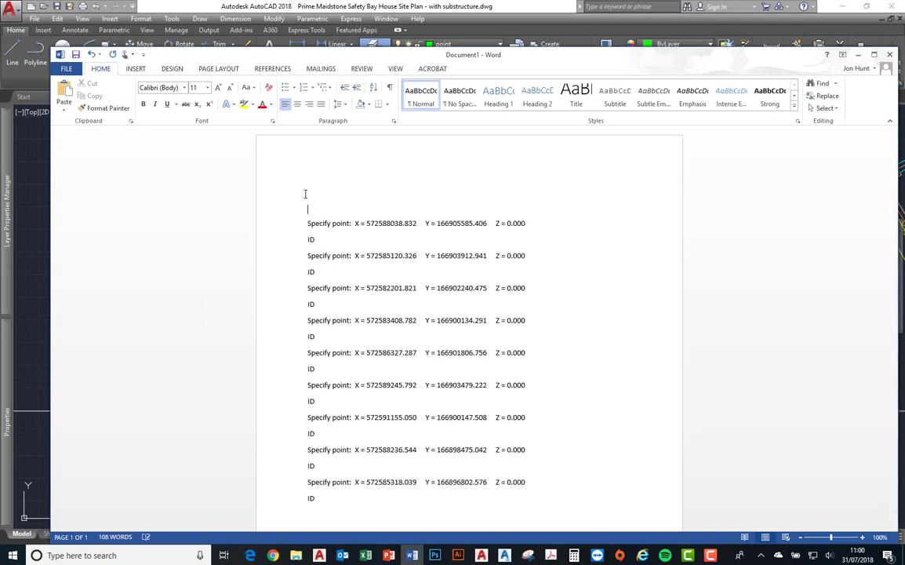
pyautogui.click(305, 194)
pyautogui.write('Plot 1 last 9 points:')
# - View the Save As locations for the Word document and return to the AutoCAD drawing with Word minimised
pyautogui.moveTo(778, 51); pyautogui.dragTo(749, 35)
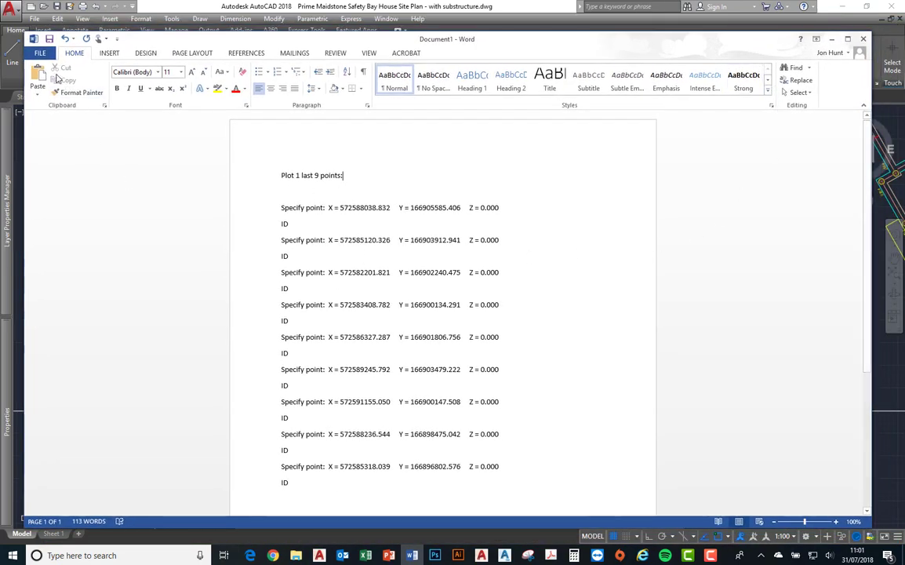
pyautogui.click(40, 53)
pyautogui.click(51, 161)
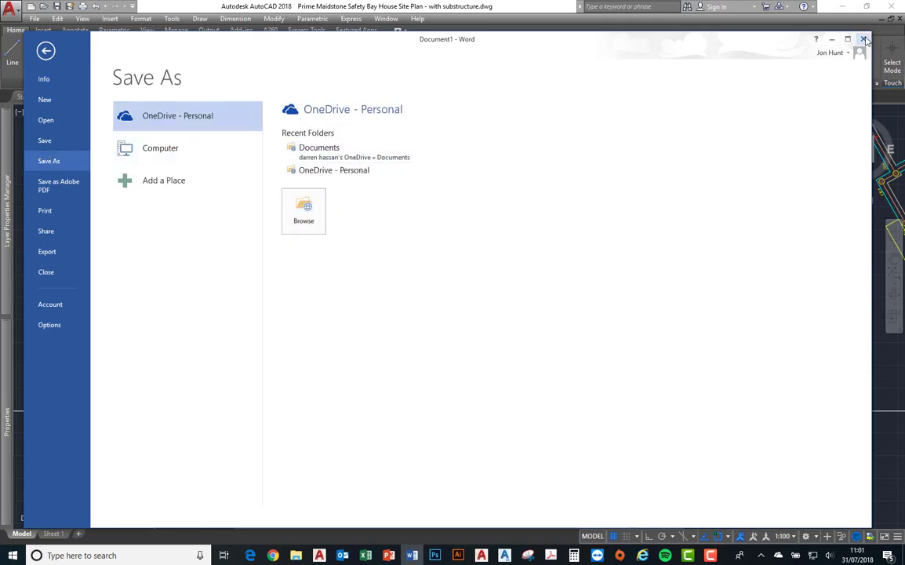
pyautogui.click(833, 39)
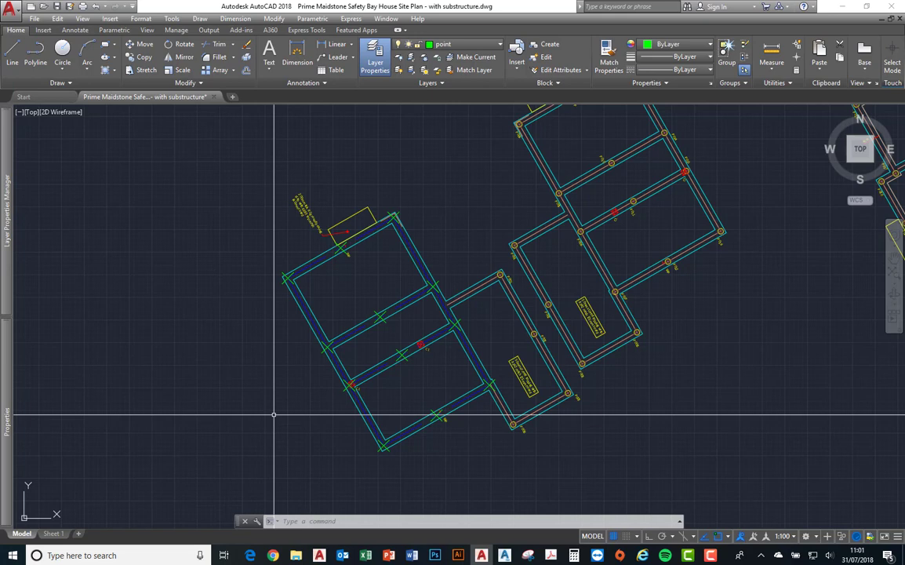
# - Review the ID coordinate results in the expanded command history and close it
pyautogui.press('F2')
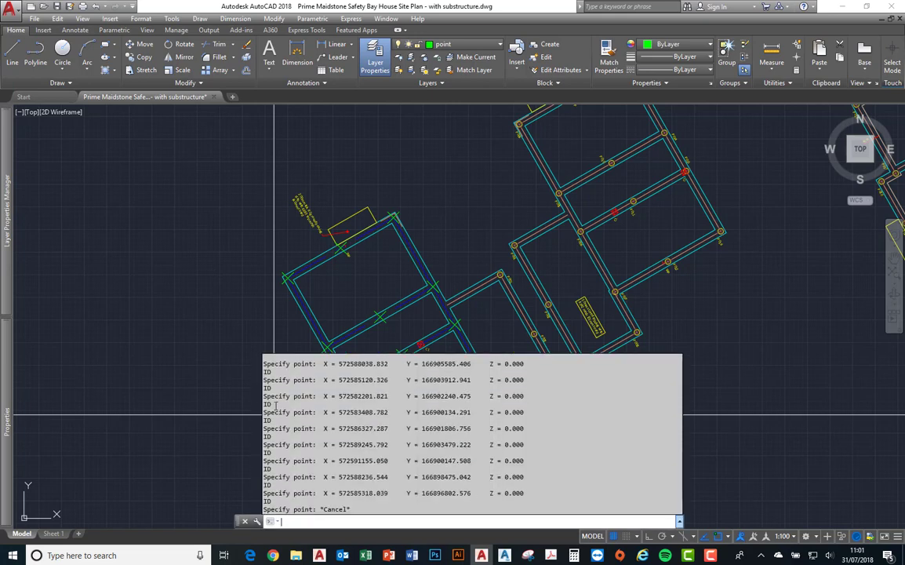
pyautogui.click(192, 331)
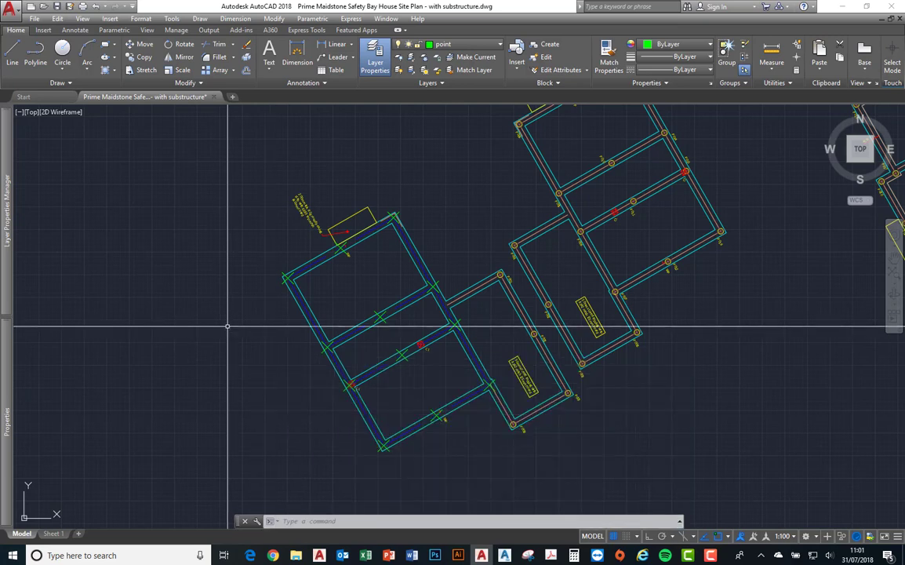
pyautogui.click(228, 326)
pyautogui.click(152, 390)
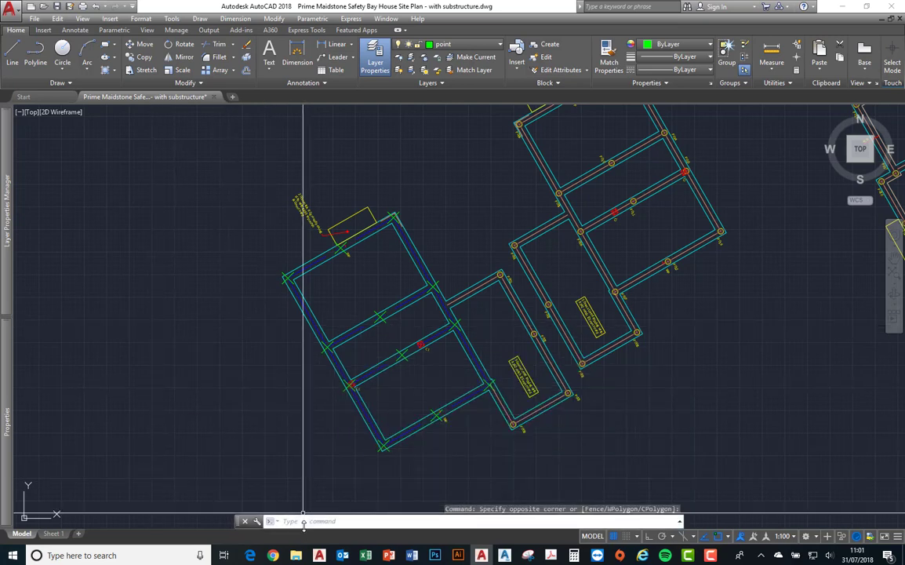
# - Draw a closed four-sided shape with the Line command in the empty area southwest of the building
pyautogui.click(308, 521)
pyautogui.write('l')
pyautogui.press('Return')
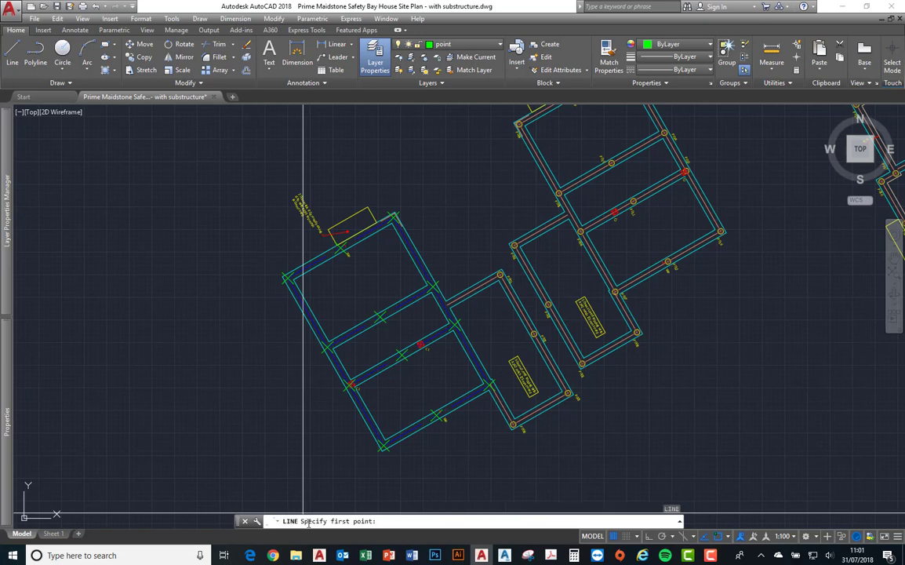
pyautogui.click(132, 347)
pyautogui.click(240, 404)
pyautogui.click(100, 474)
pyautogui.click(67, 369)
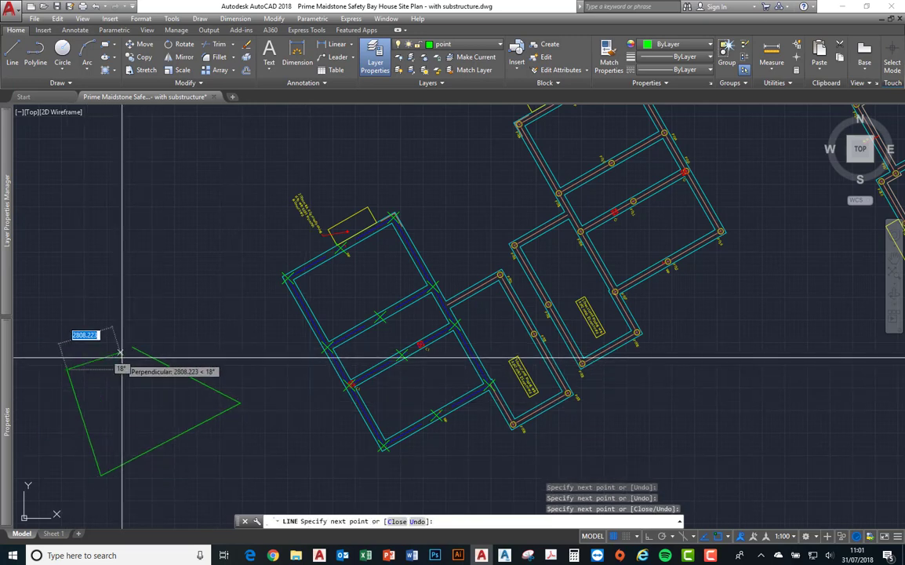
pyautogui.click(135, 348)
pyautogui.press('Return')
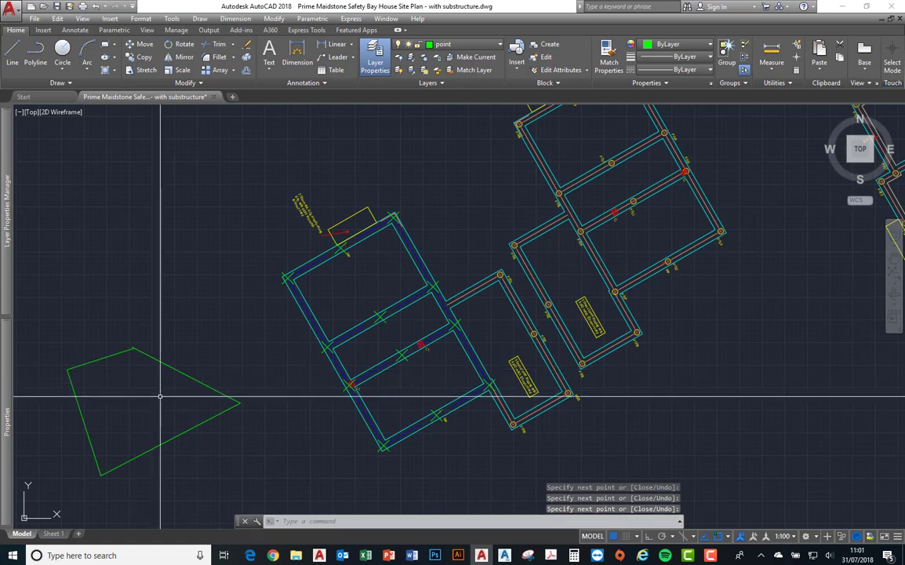
# - Check the expanded command history for the LINE entries below the ID coordinate results and close it
pyautogui.press('F2')
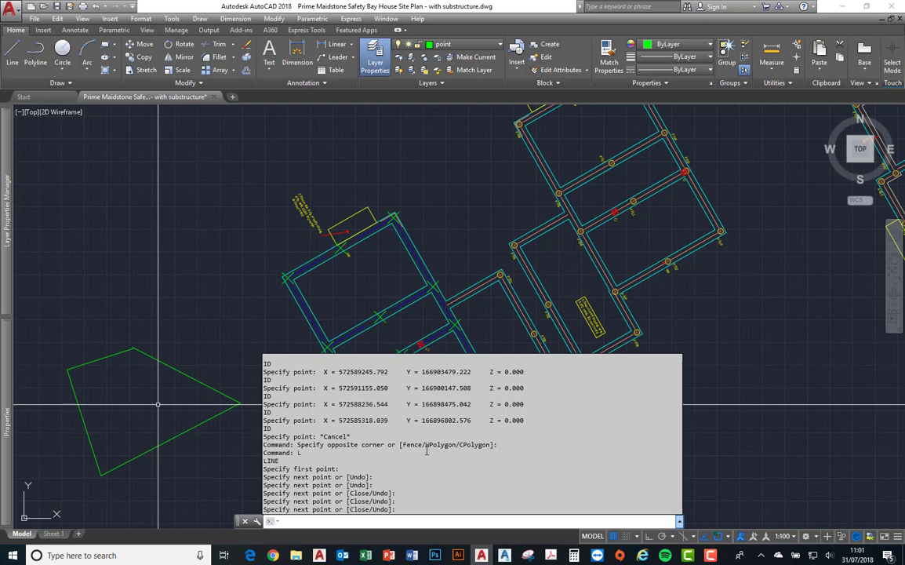
pyautogui.click(247, 315)
pyautogui.click(158, 404)
pyautogui.click(228, 337)
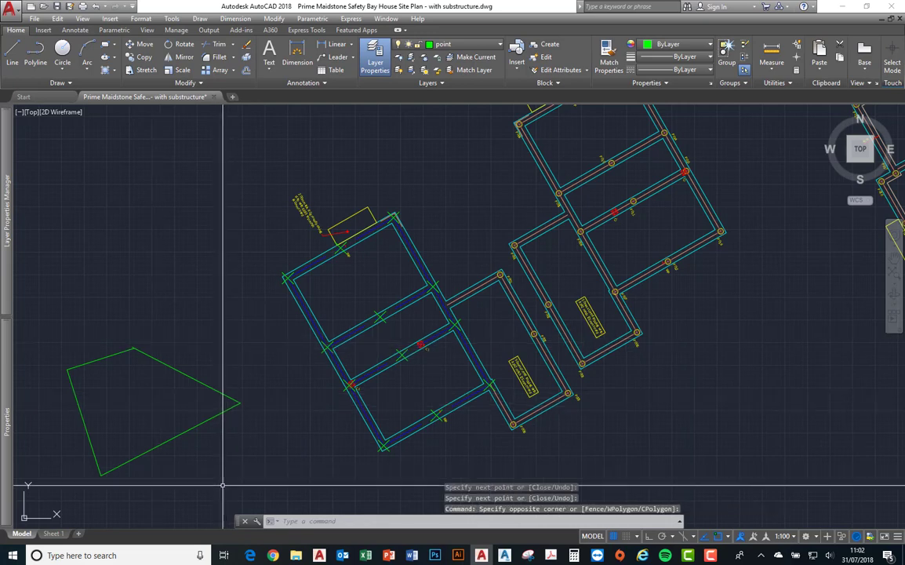
# - Delete the four-sided line shape beside the building using a crossing selection
pyautogui.click(223, 497)
pyautogui.click(64, 333)
pyautogui.press('Delete')
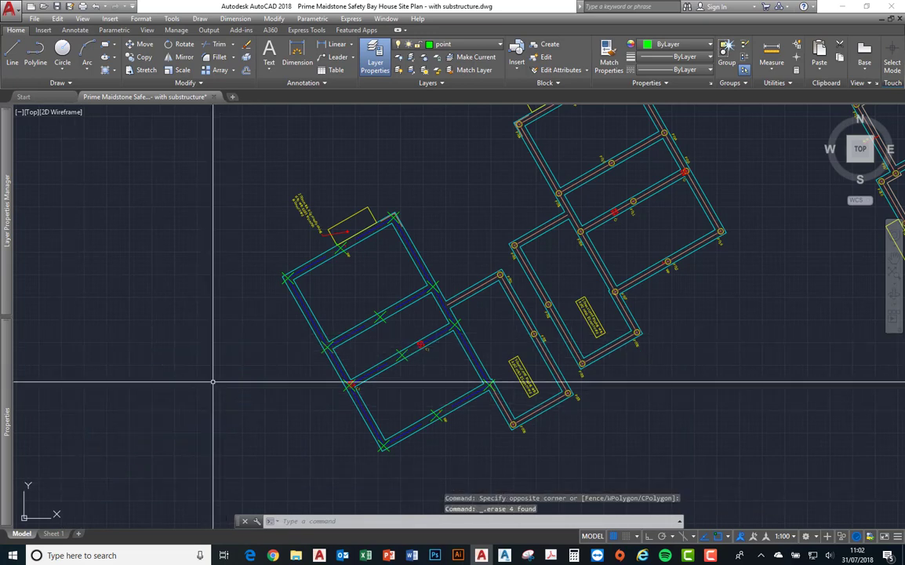